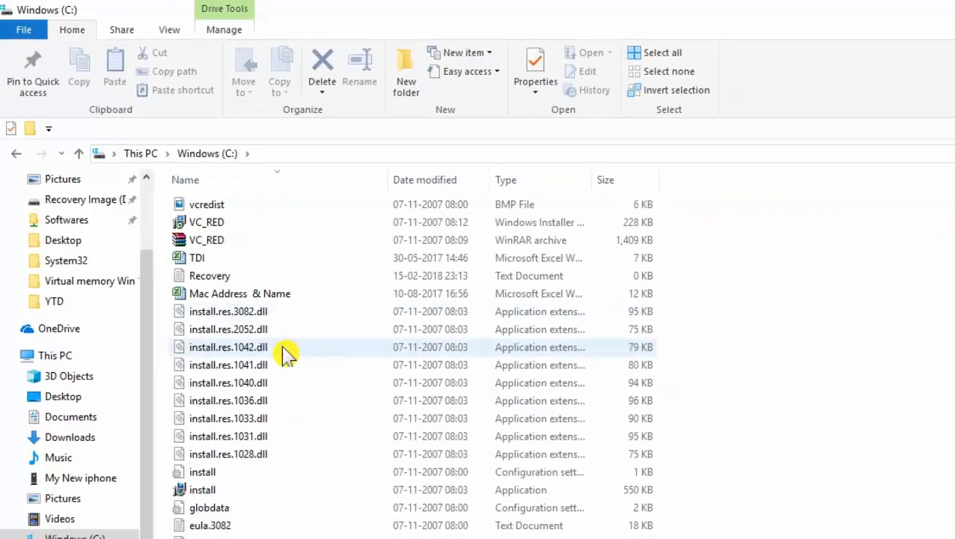
Open the Email Merge folder on drive C and examine its attachment documents and full folder path.
text(em)
key(Return)
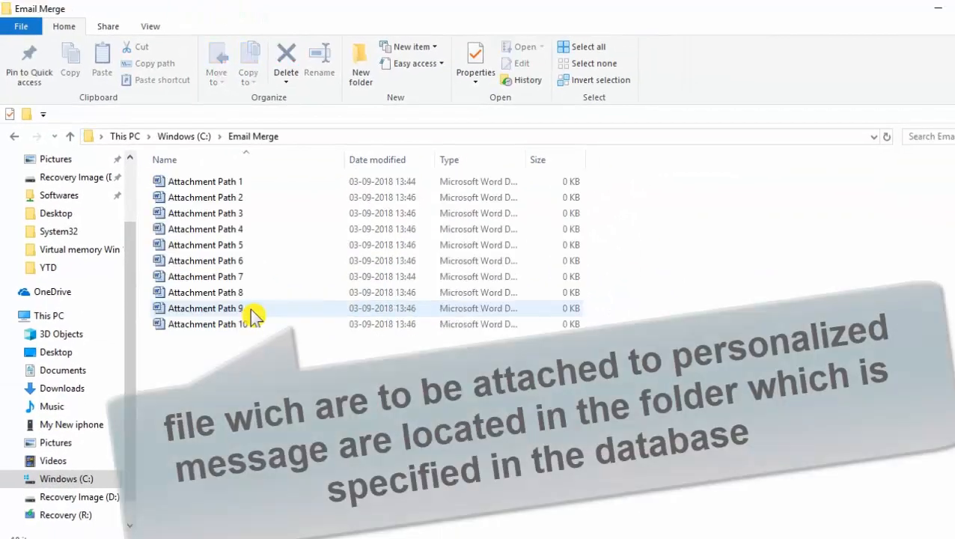
drag(433, 378, 137, 169)
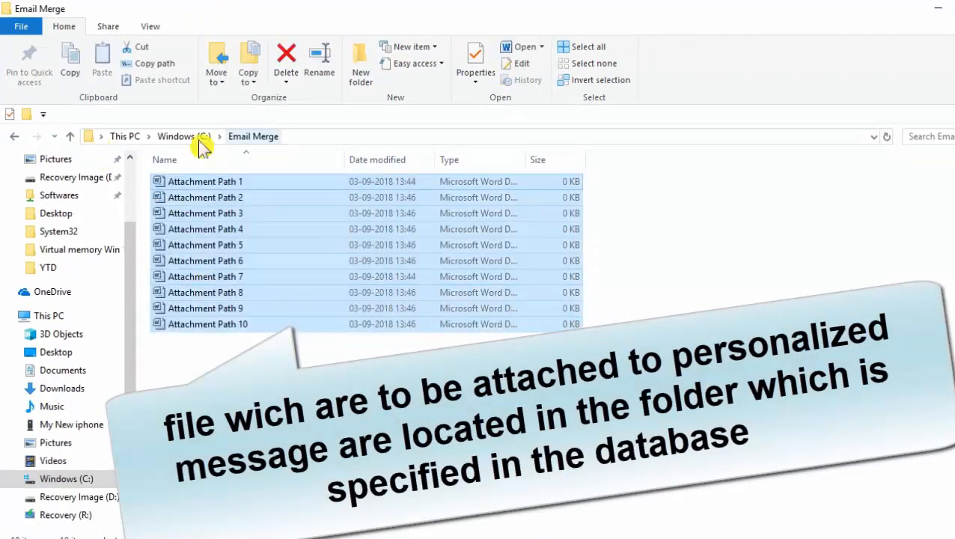
click(319, 138)
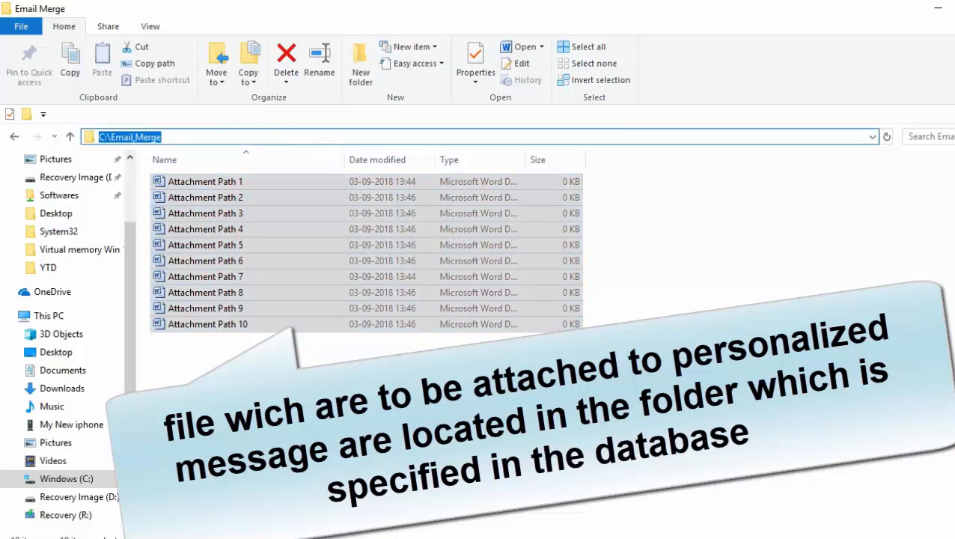
click(105, 137)
click(939, 9)
right_click(569, 90)
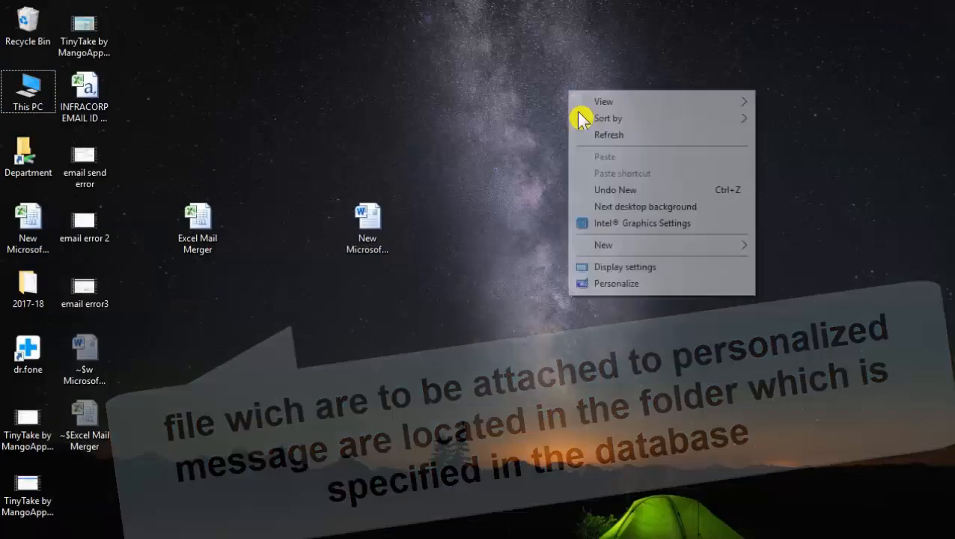
click(604, 135)
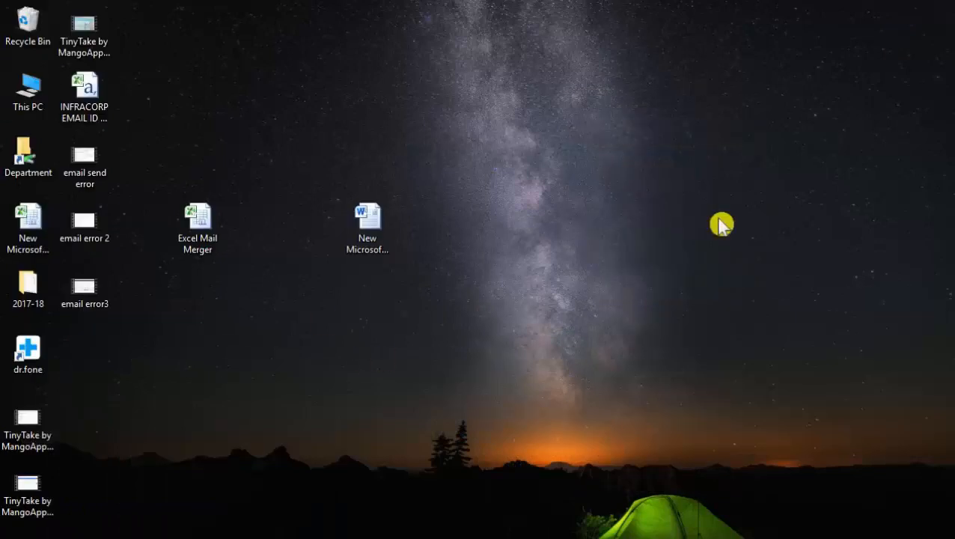
right_click(686, 171)
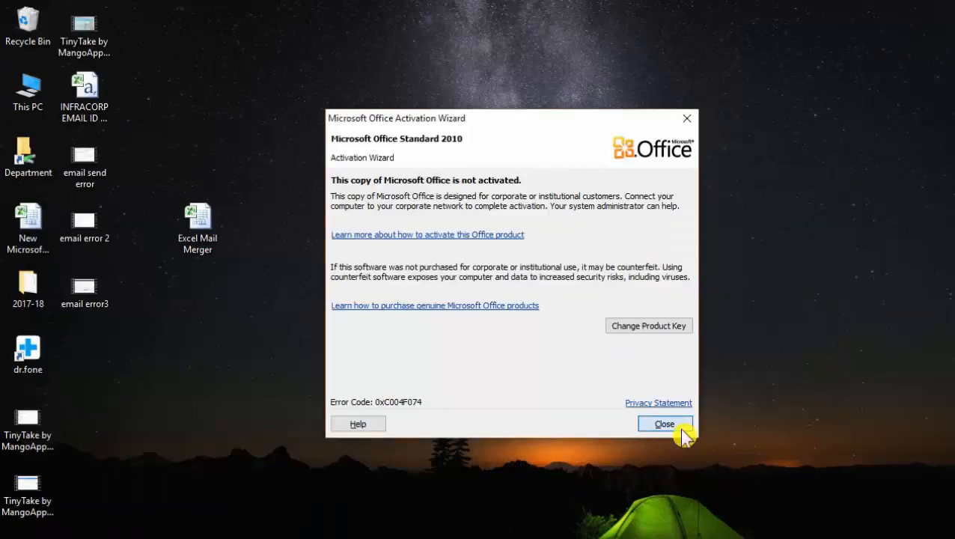
Dismiss the Office activation notice and start the Step by Step Mail Merge Wizard in the blank Word document.
click(674, 364)
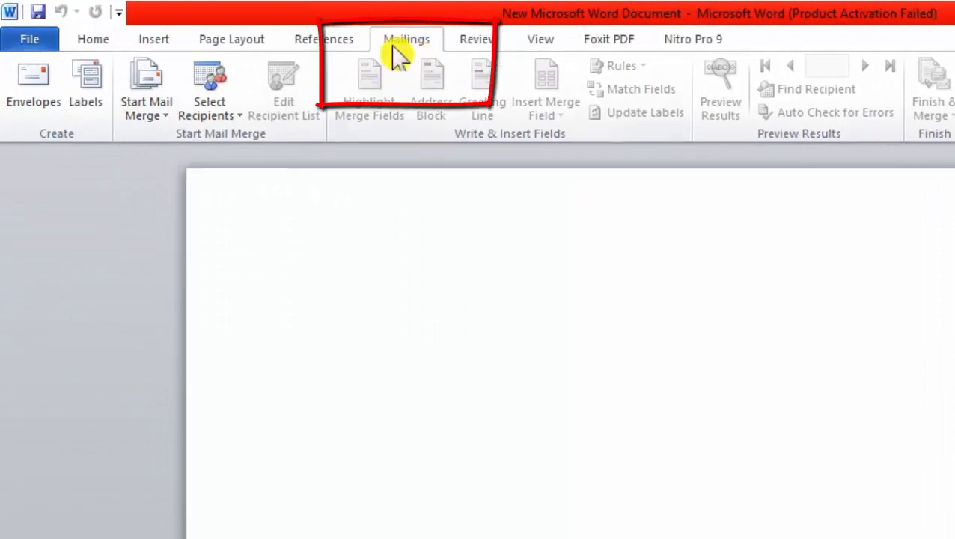
click(161, 118)
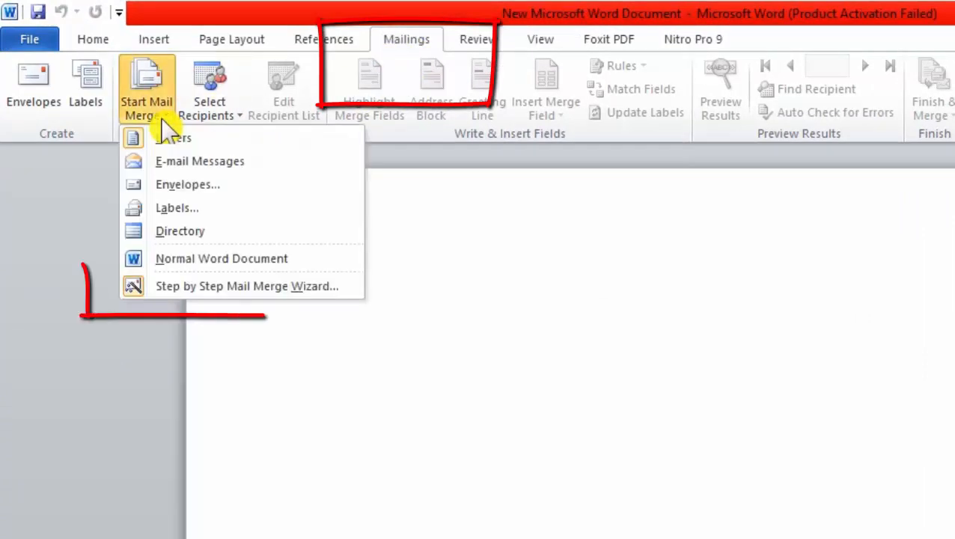
click(207, 288)
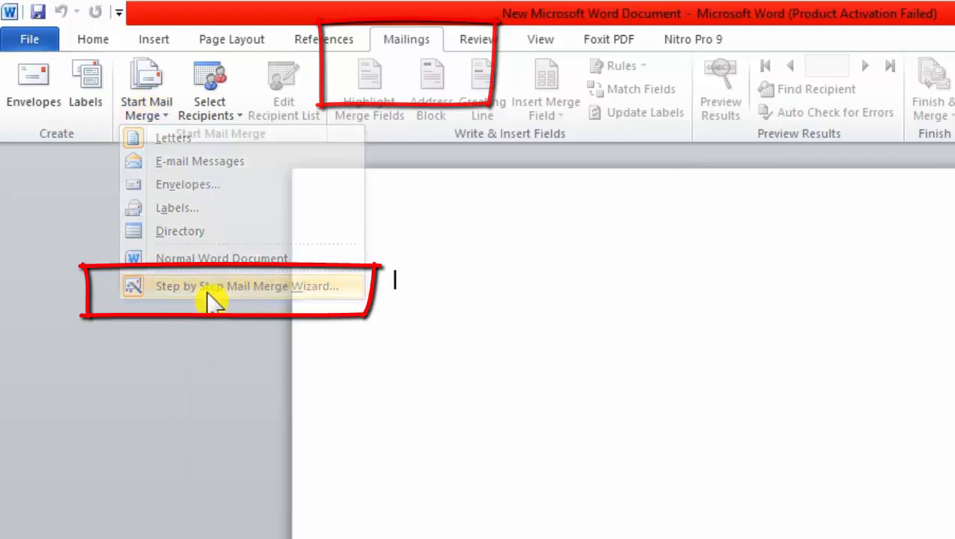
click(164, 117)
click(194, 288)
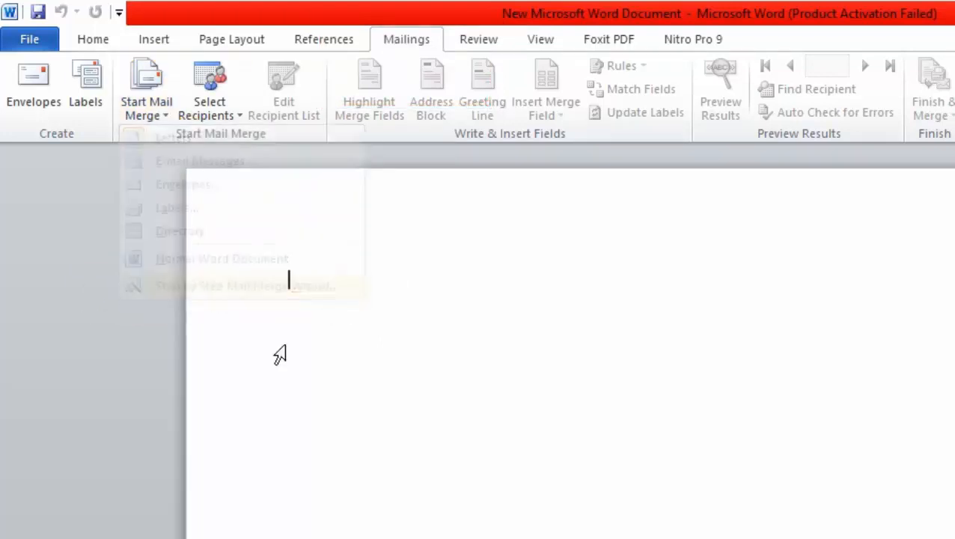
Set the merge document type to E-mail messages and use the current document as the starting document.
click(855, 226)
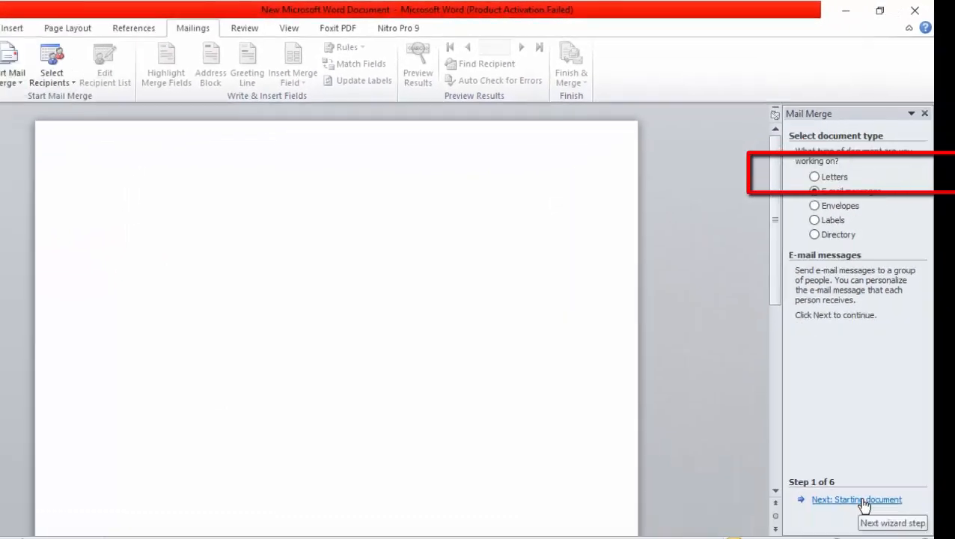
click(861, 500)
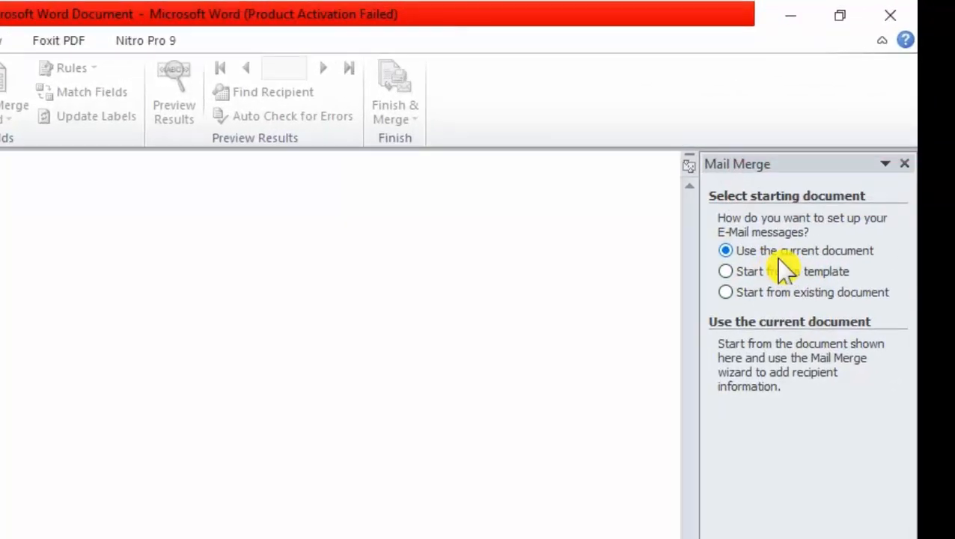
click(799, 458)
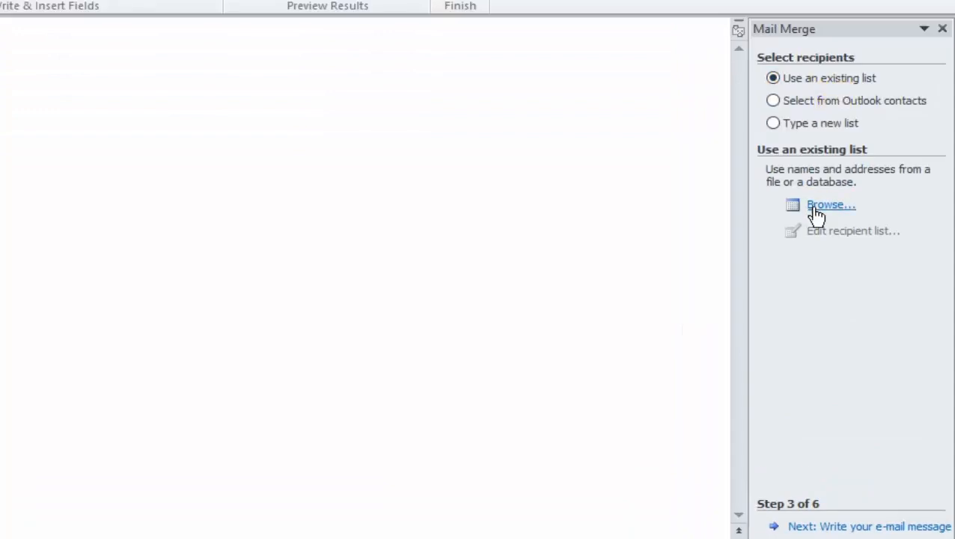
Load the Excel Mail Merger workbook from the Desktop as the existing recipient list, using Sheet1$ with column headers.
click(815, 208)
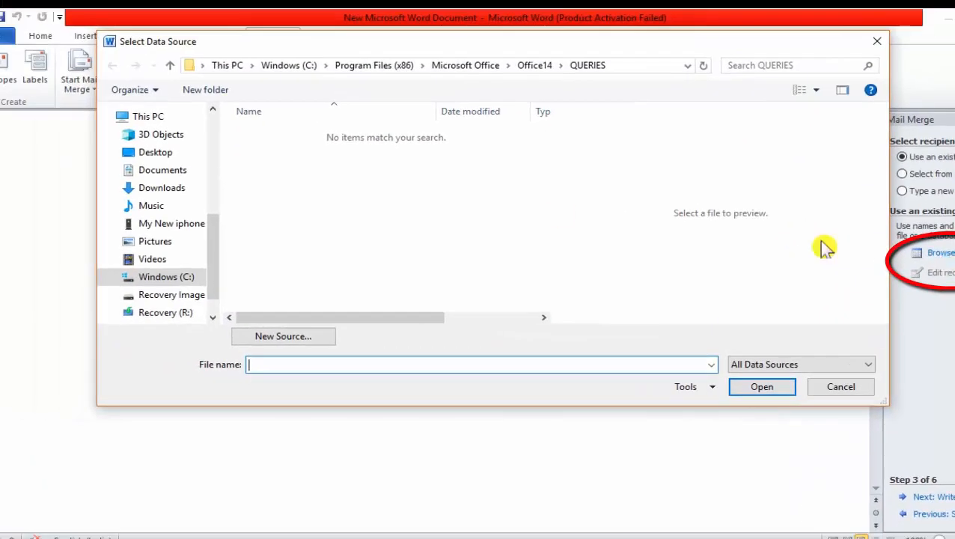
drag(216, 260, 214, 145)
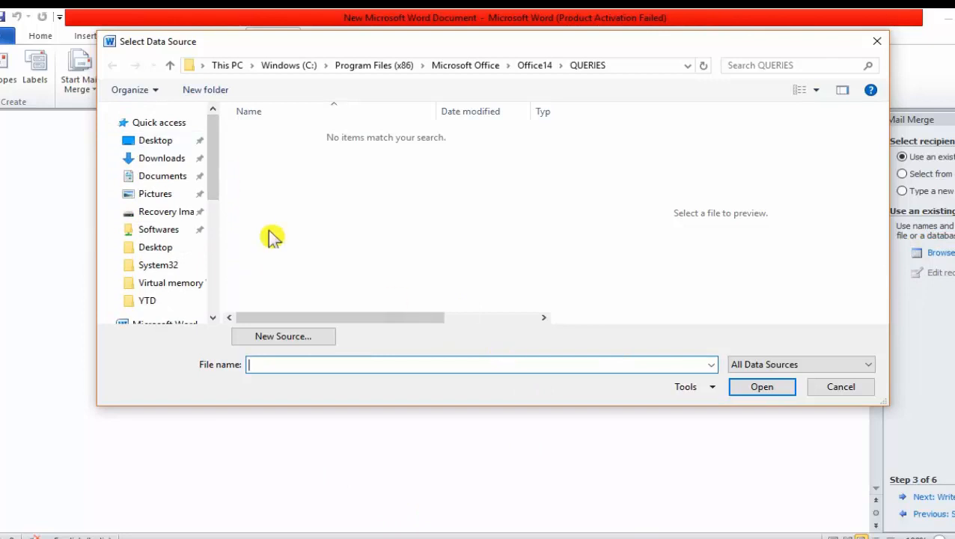
click(159, 140)
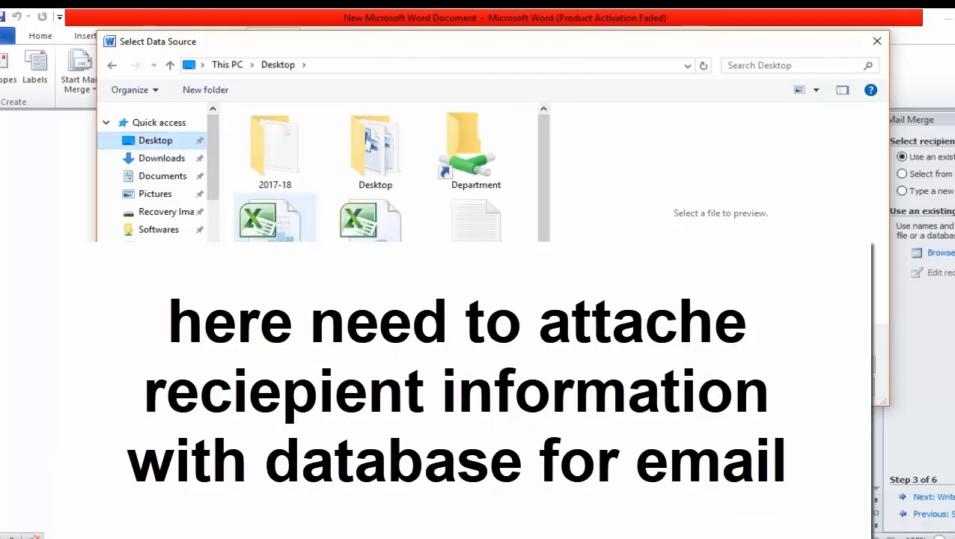
click(292, 236)
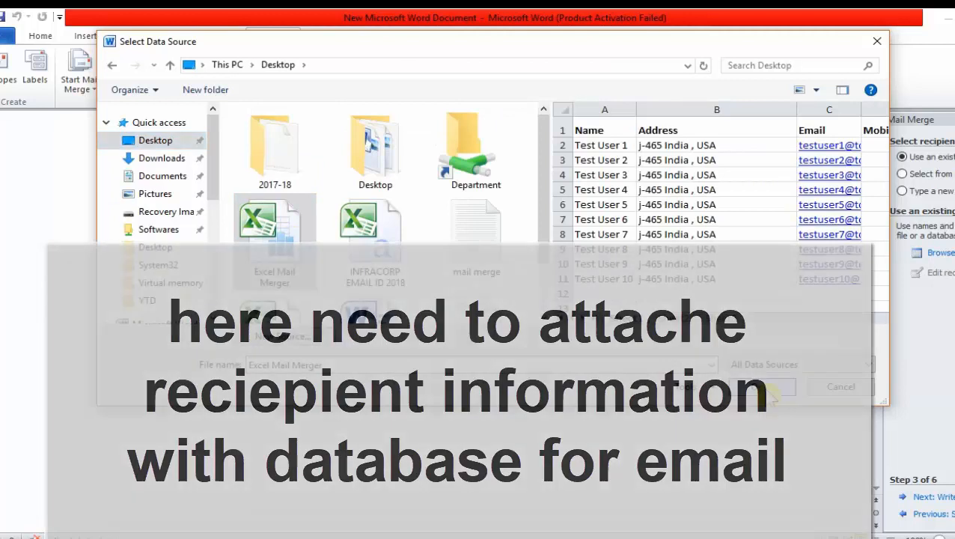
click(763, 391)
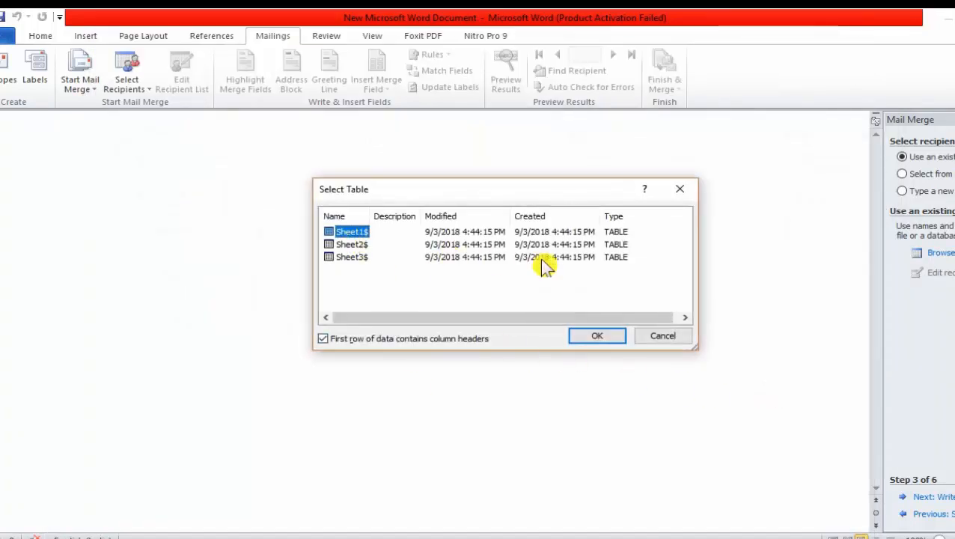
click(599, 337)
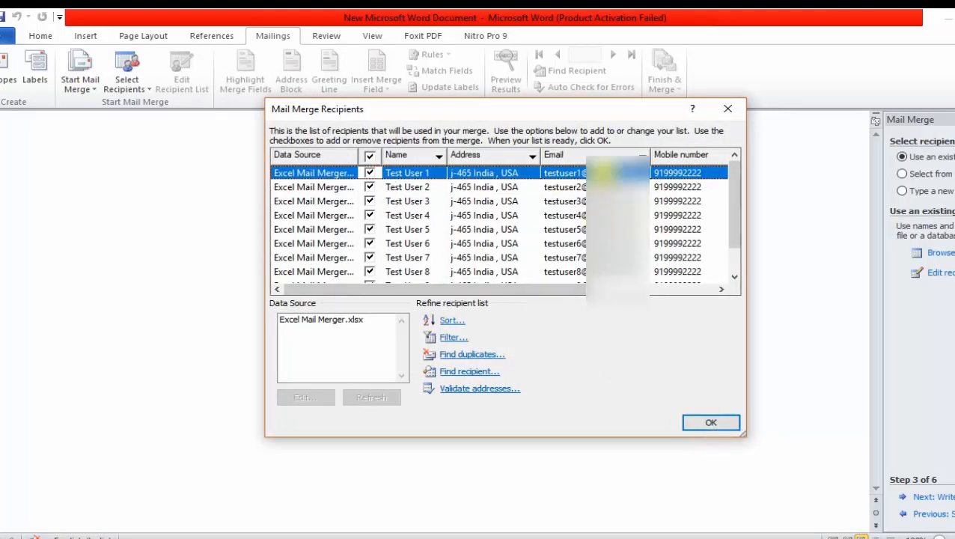
Review the recipients loaded from Excel Mail Merger.xlsx and accept the list with all of them included.
drag(747, 189, 753, 245)
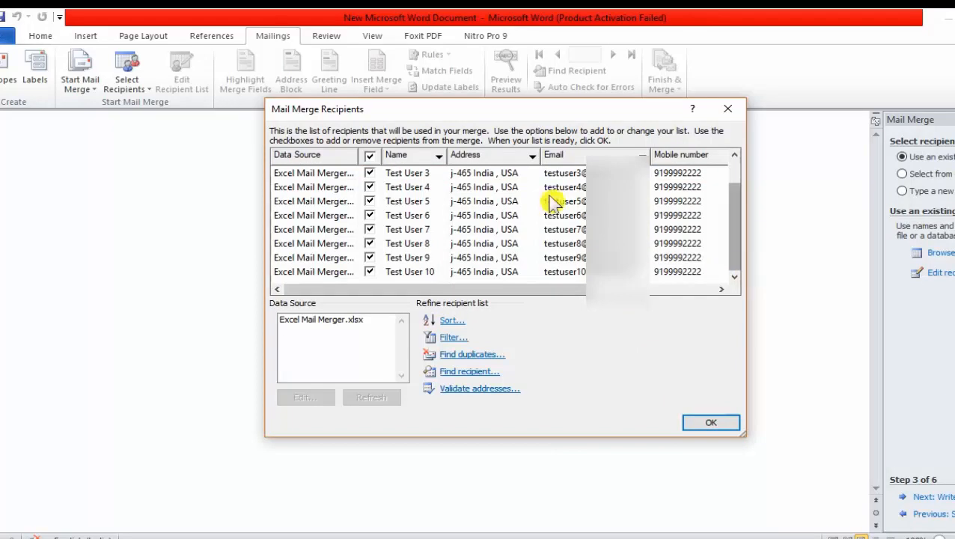
click(581, 247)
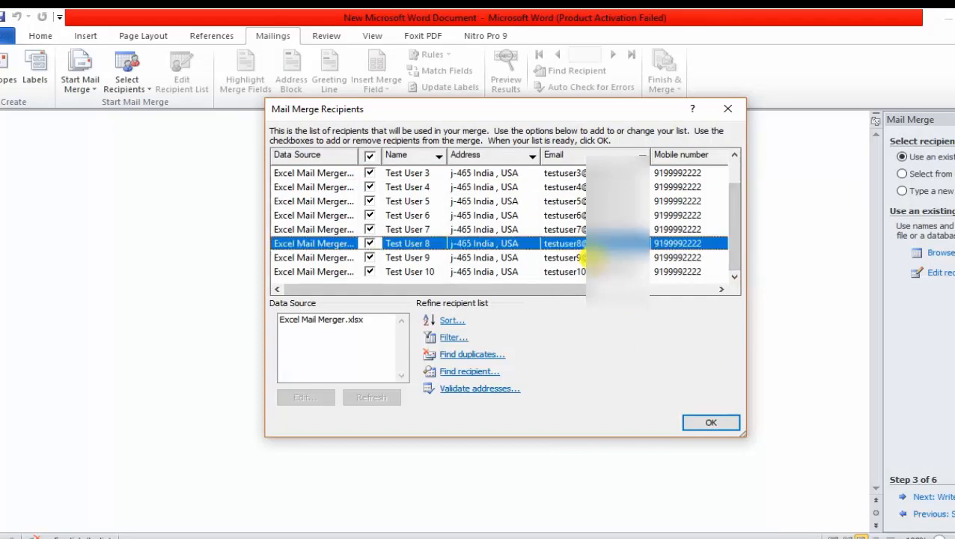
click(341, 325)
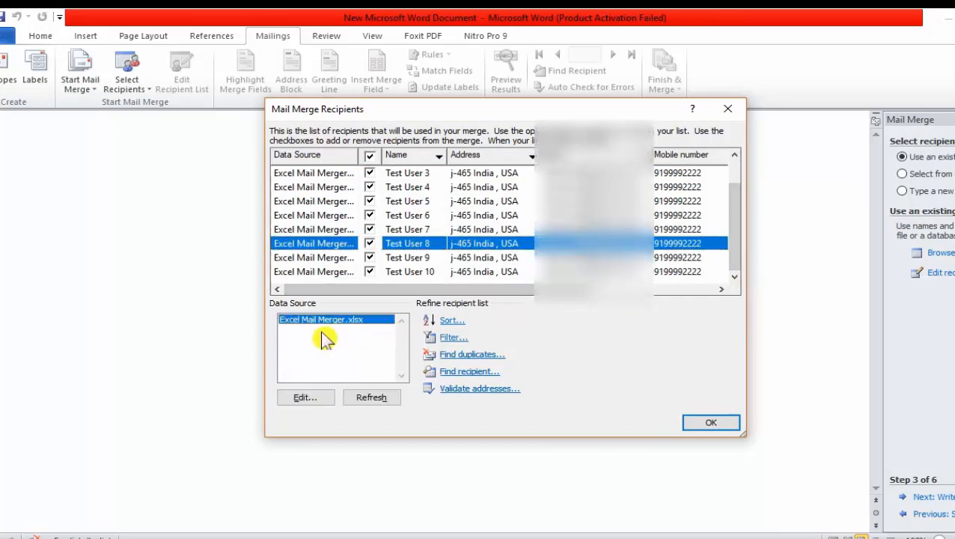
drag(596, 112, 548, 113)
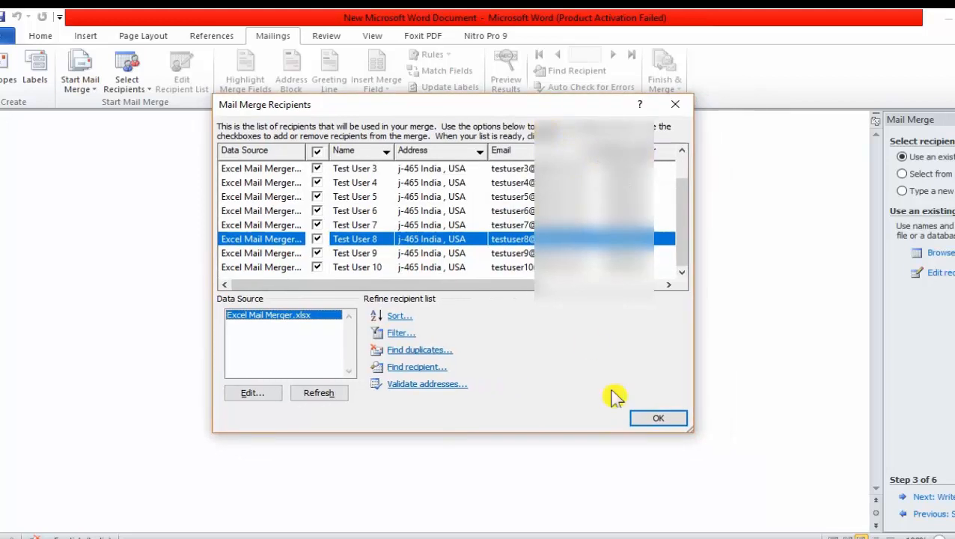
click(663, 423)
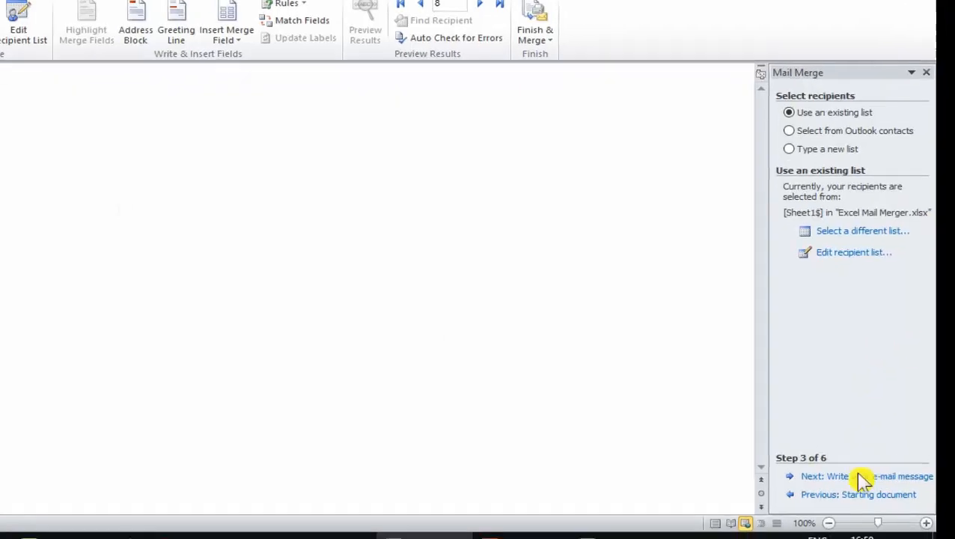
Advance to writing the e-mail message and view the available database merge fields without inserting any.
click(849, 464)
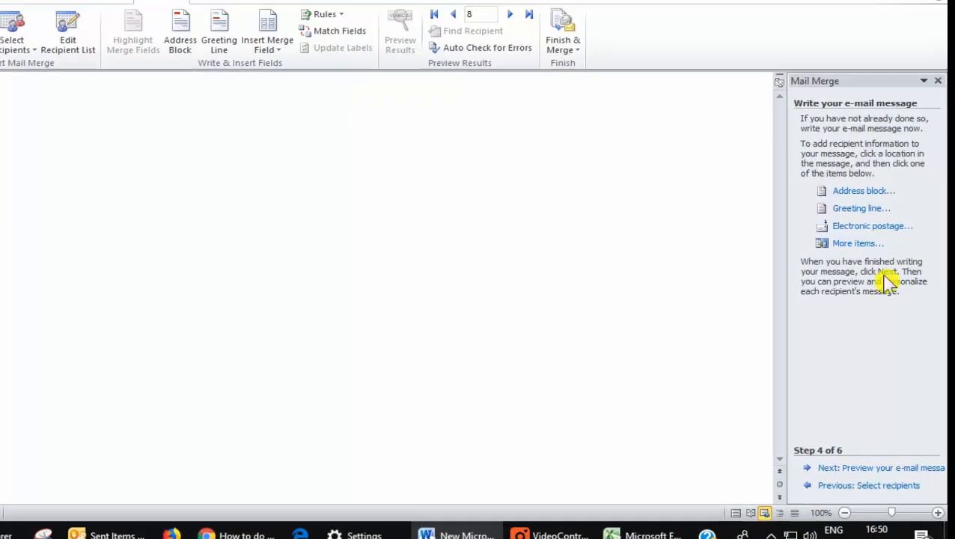
click(858, 244)
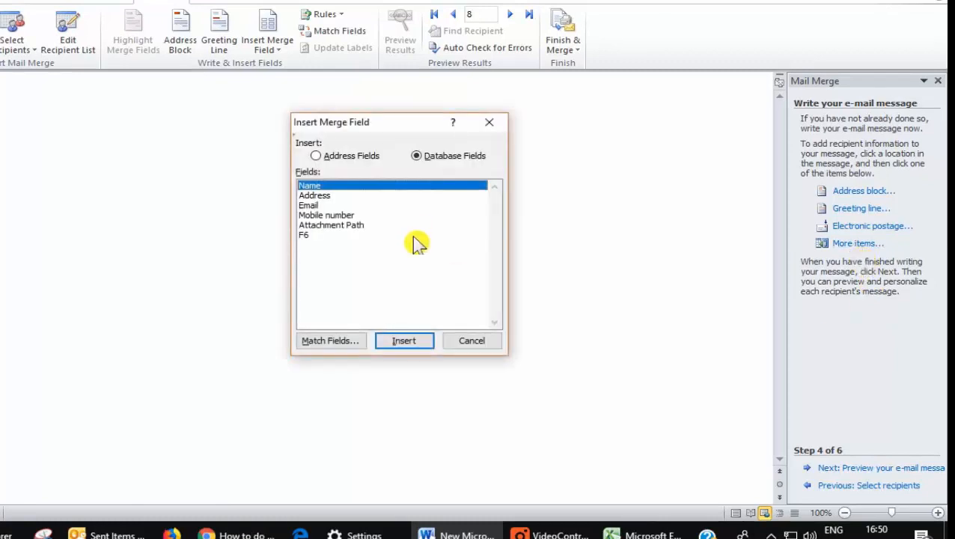
click(483, 343)
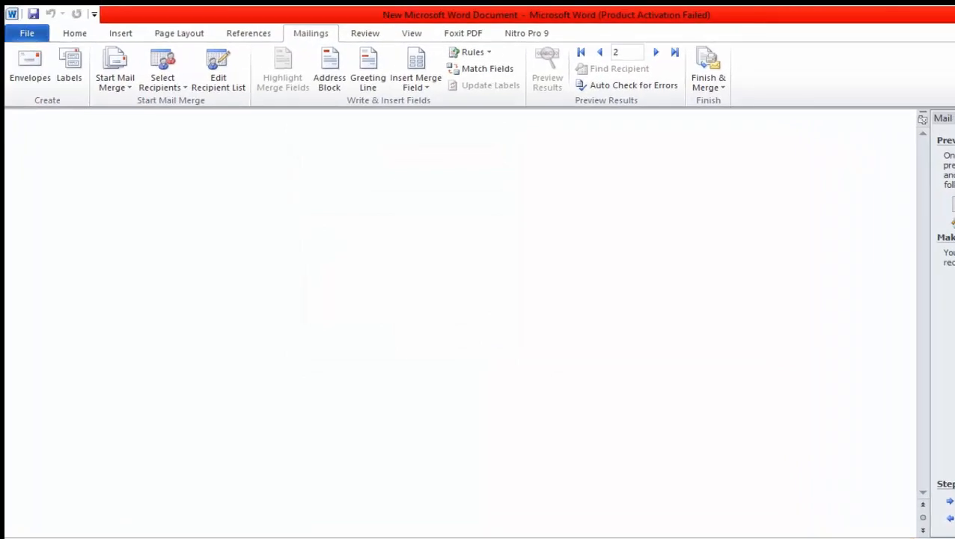
Preview the merged e-mail messages forward to recipient 10, and go back to recipient 5.
click(920, 199)
click(913, 199)
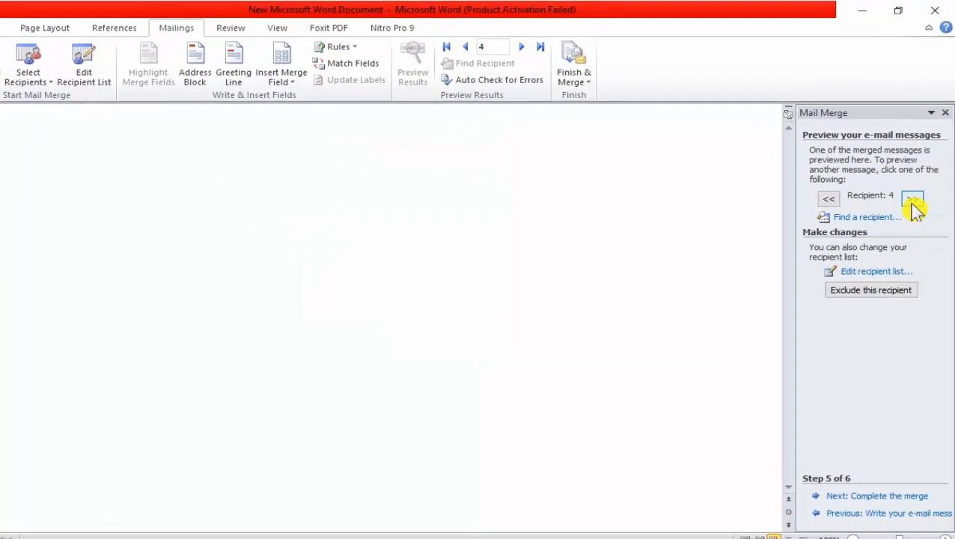
click(915, 201)
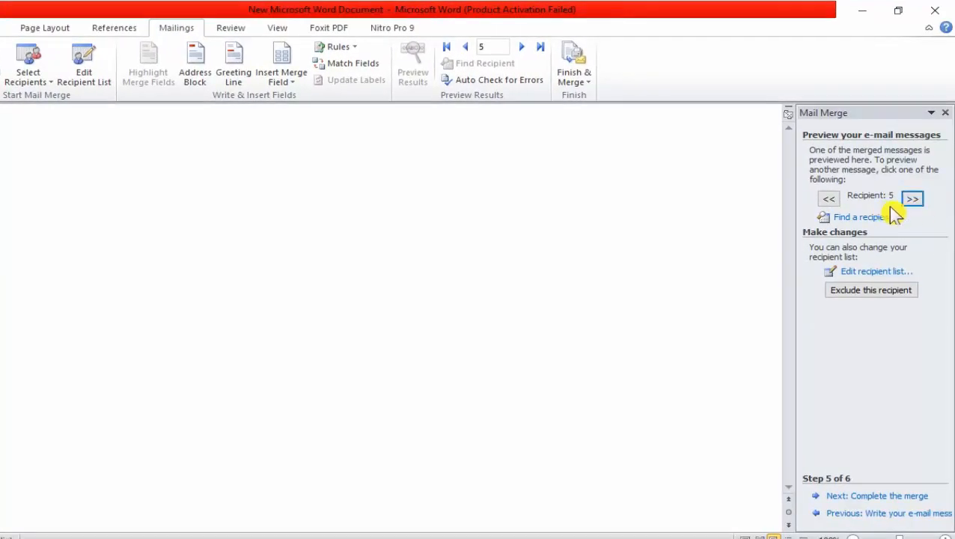
click(914, 200)
click(913, 200)
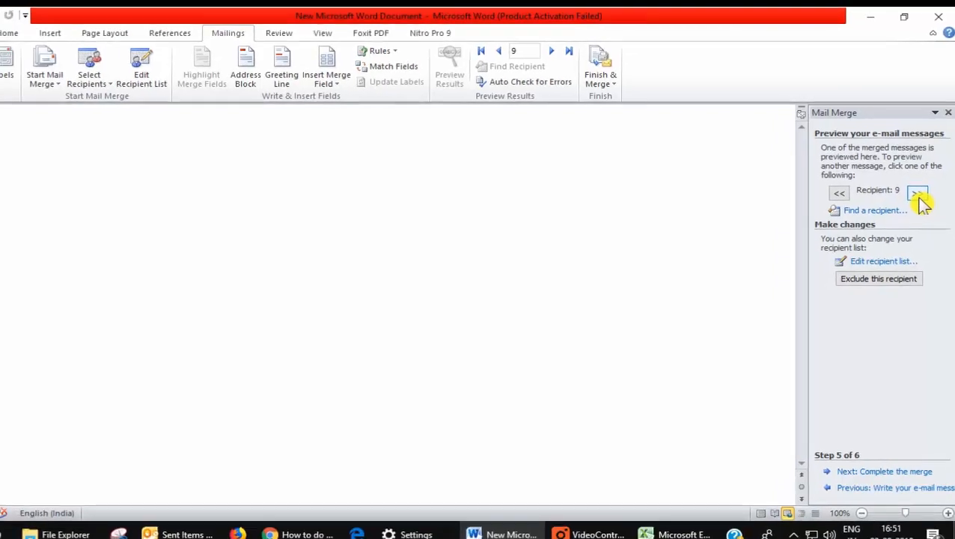
click(914, 200)
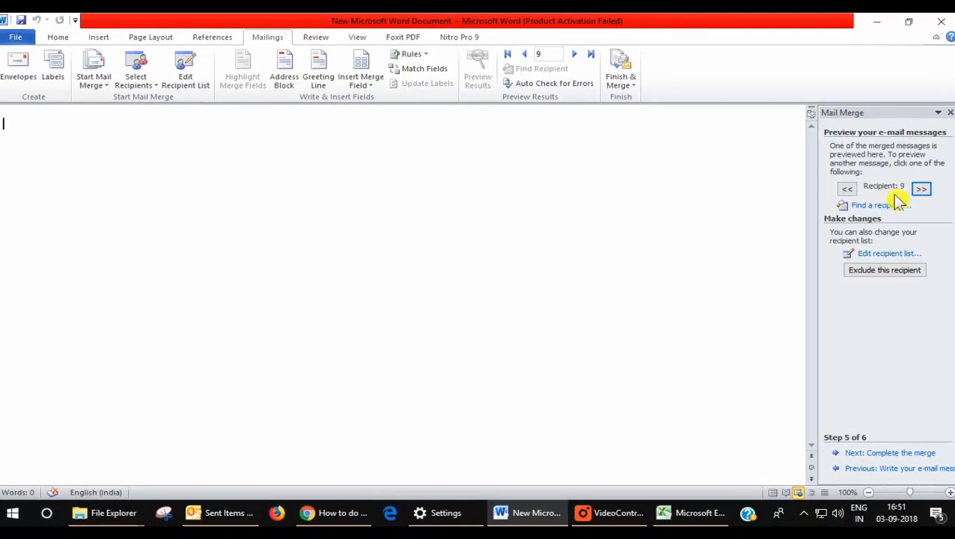
click(925, 194)
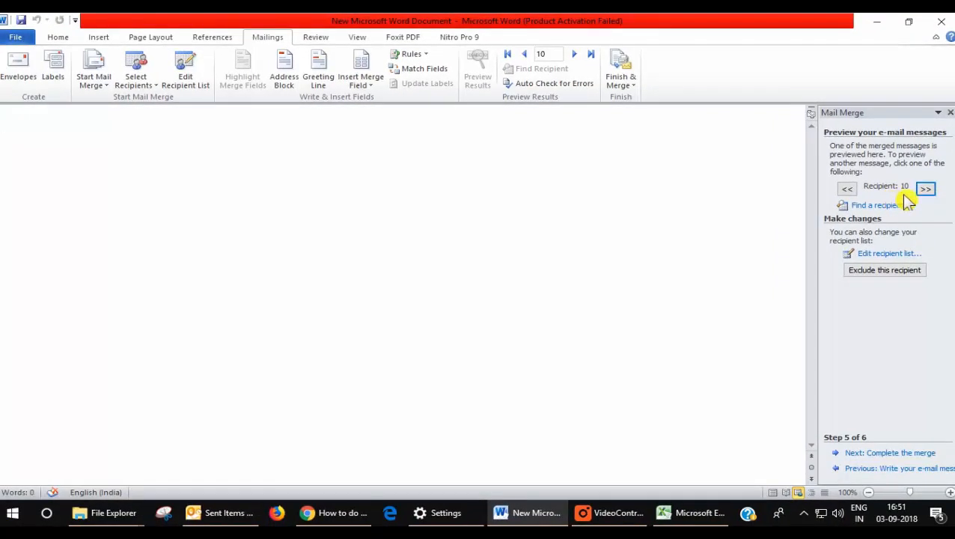
click(848, 189)
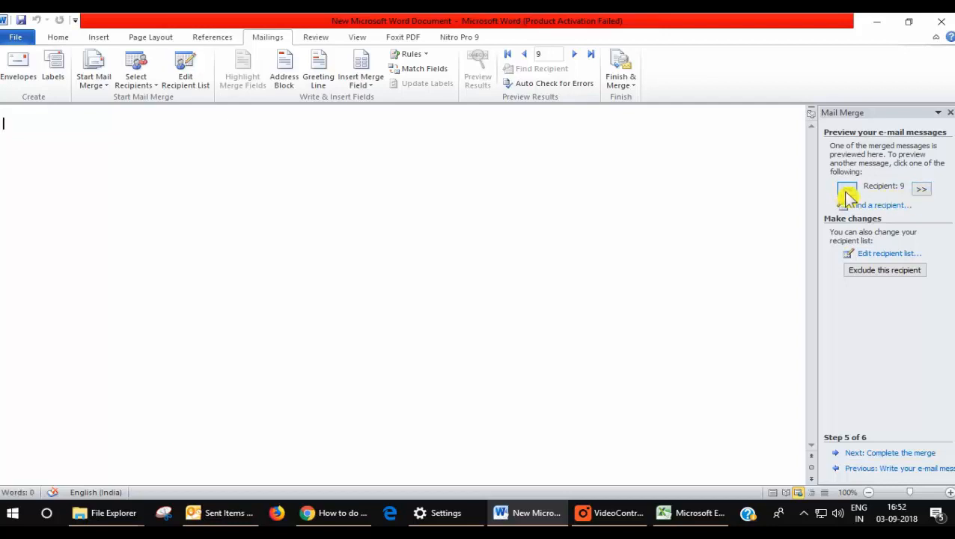
click(847, 191)
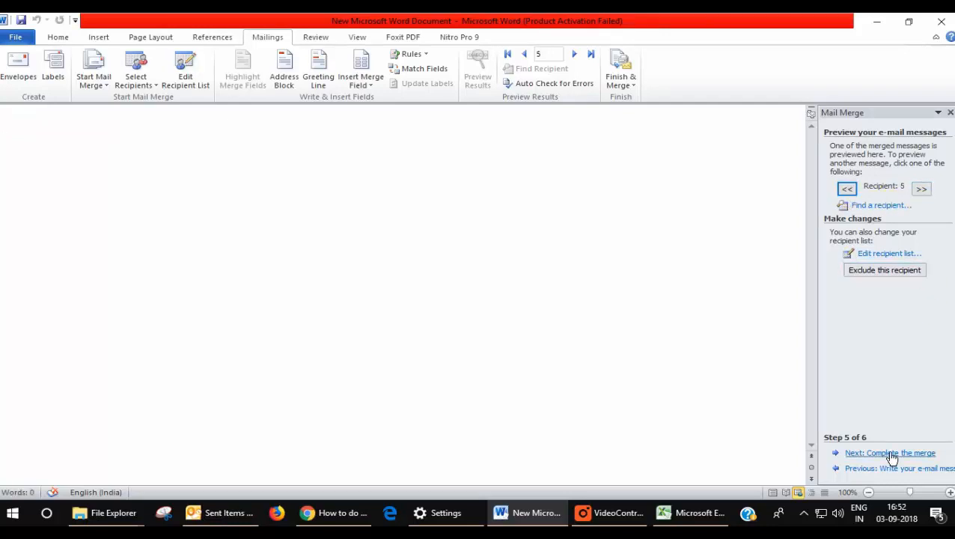
Exclude recipient 5 from the merge, and accept the edited recipient list with the Test User 1 record selected.
click(888, 273)
click(883, 255)
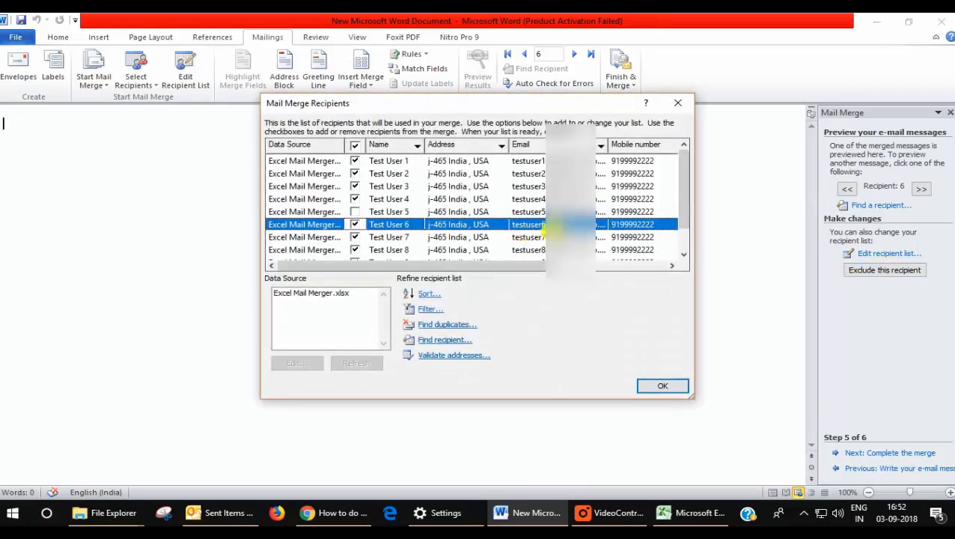
click(358, 162)
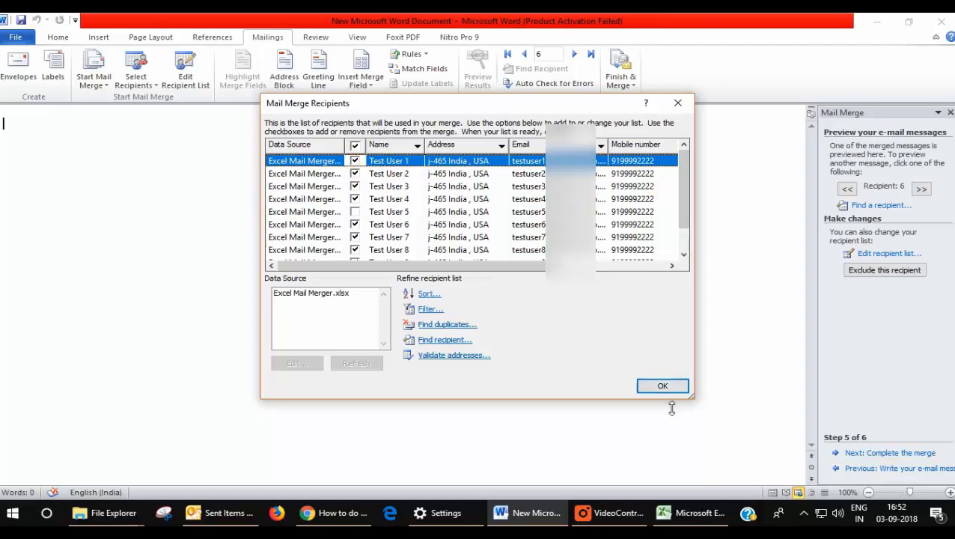
click(663, 385)
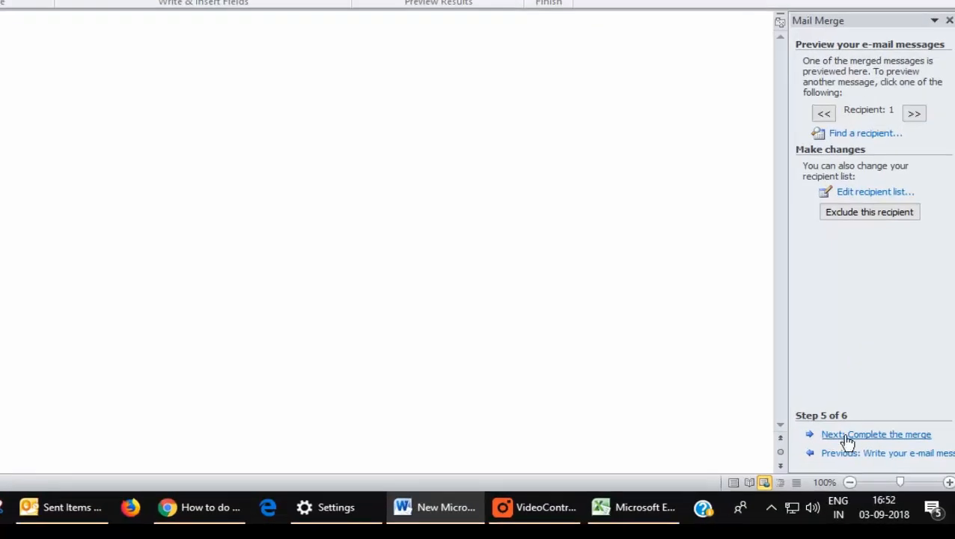
Advance to completing the merge and start an electronic mail merge addressed by the Email field with the subject "Attached file".
click(869, 452)
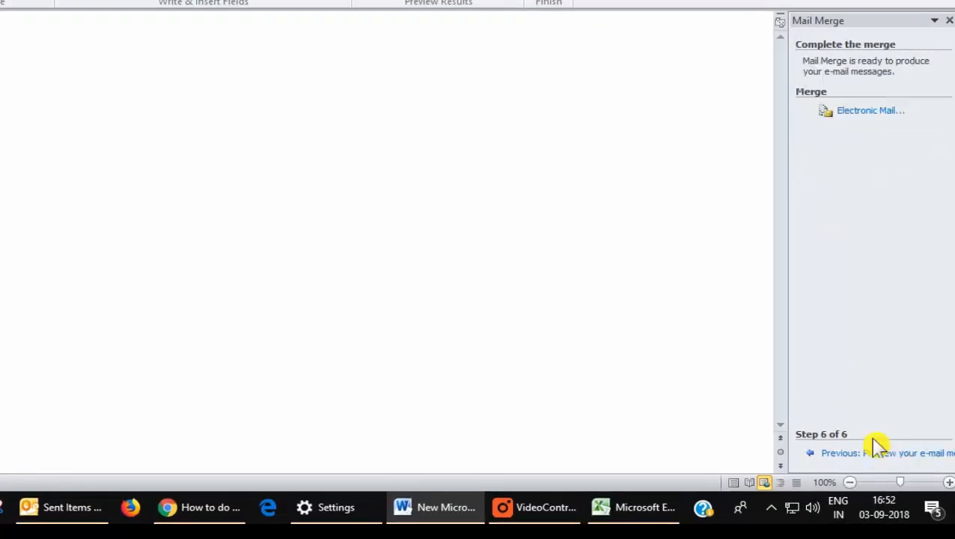
click(856, 114)
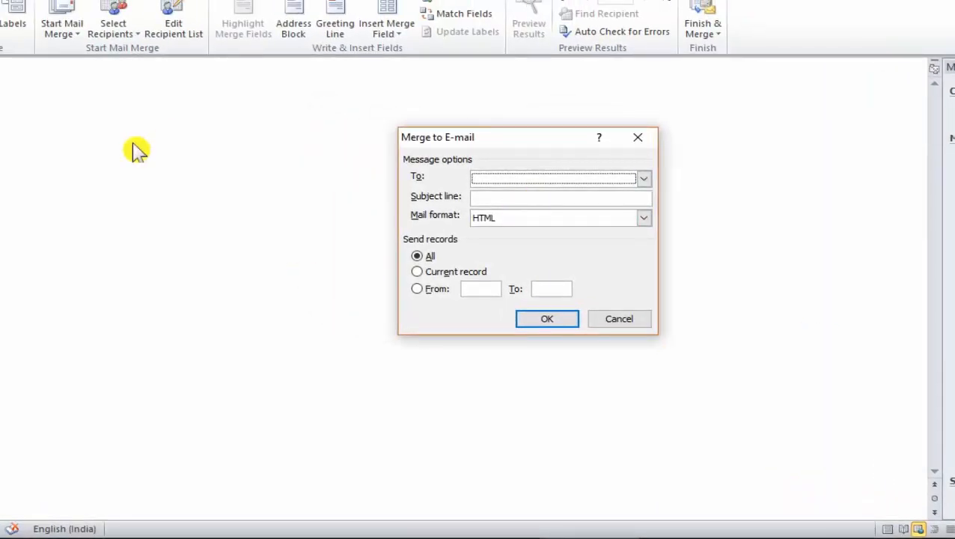
click(514, 182)
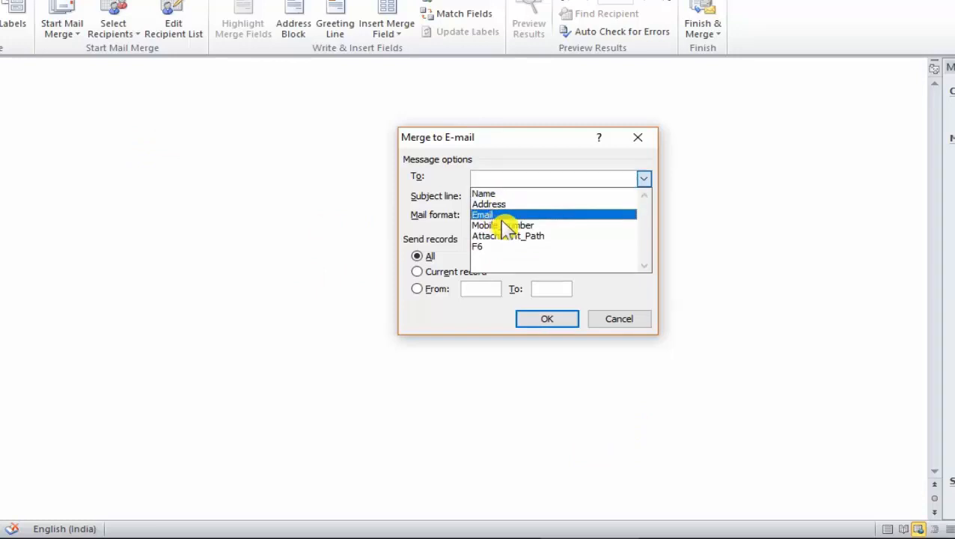
click(502, 218)
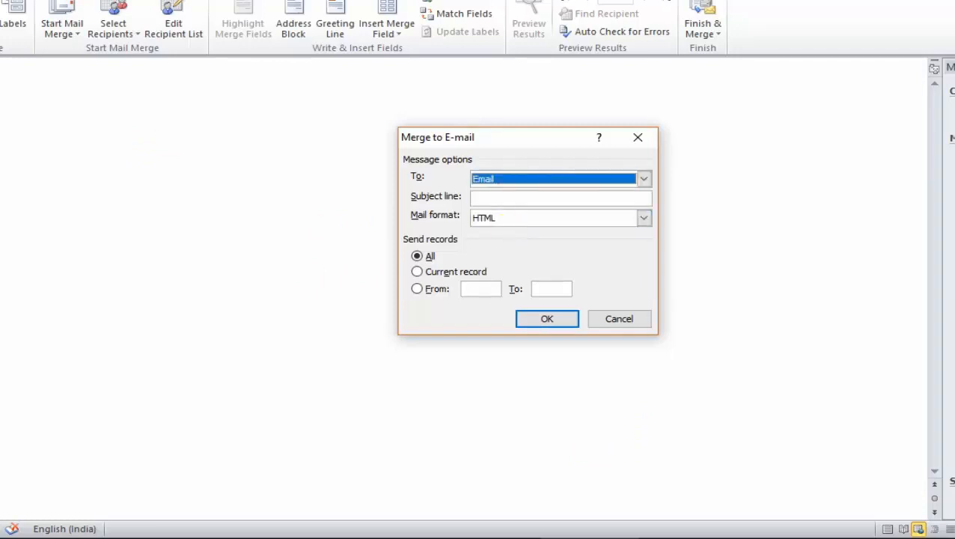
key(Tab)
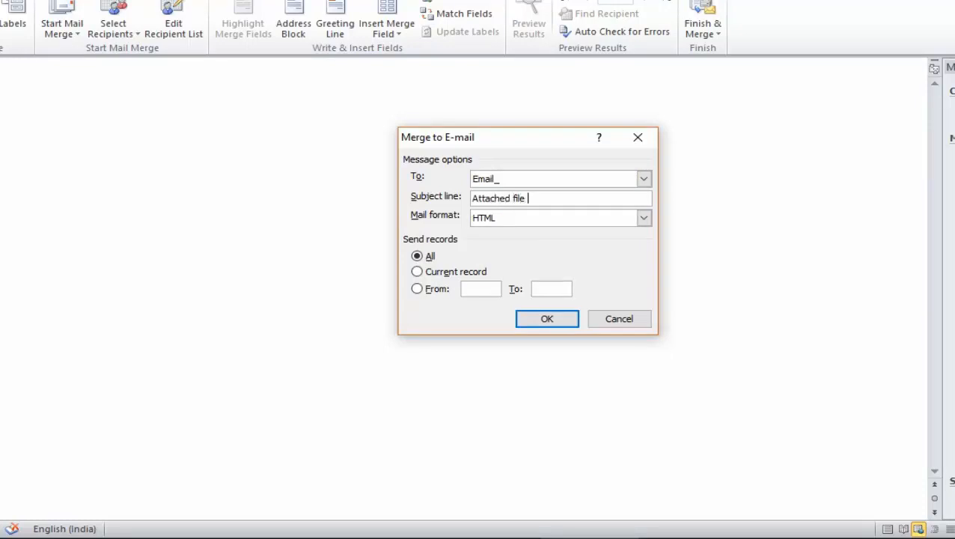
Try the Attachment mail format, set it to HTML, and accept the e-mail merge options for all records.
click(549, 224)
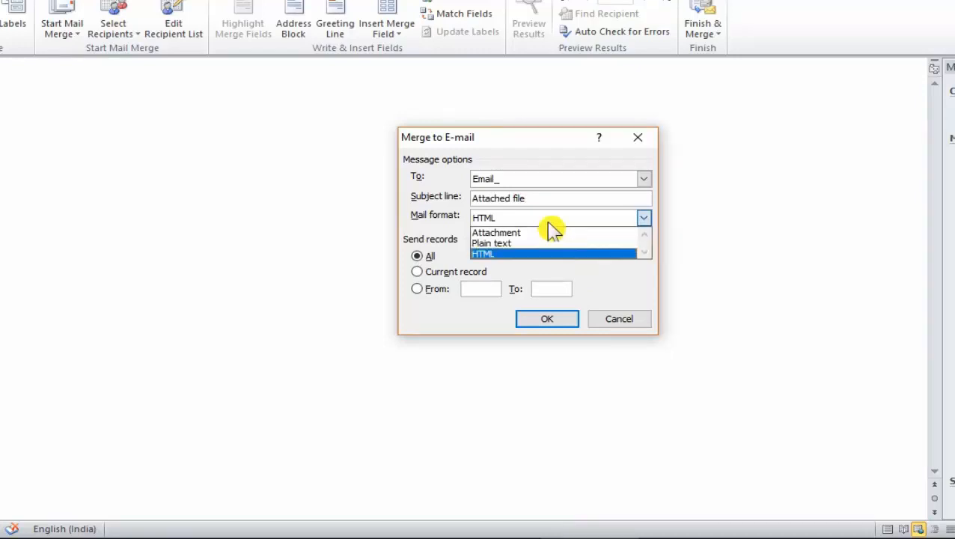
click(532, 234)
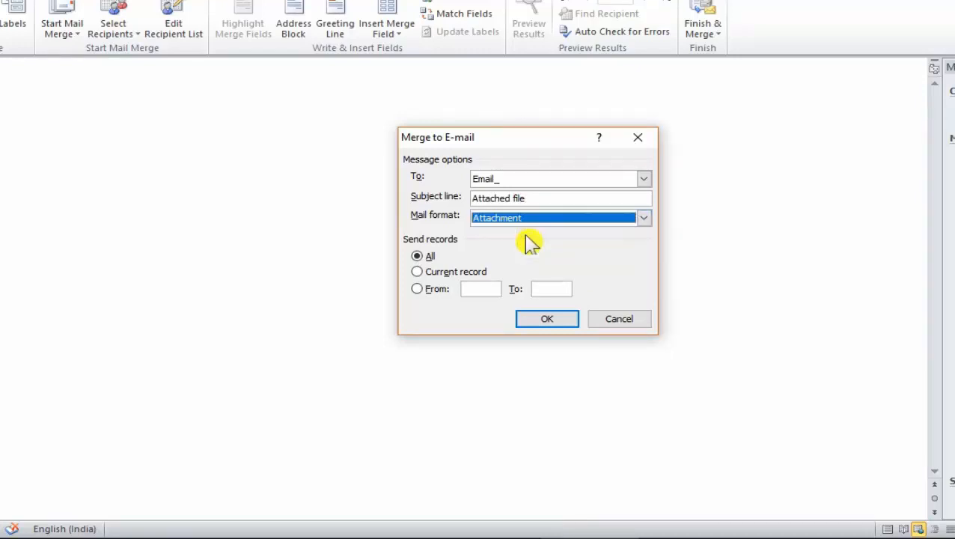
click(550, 239)
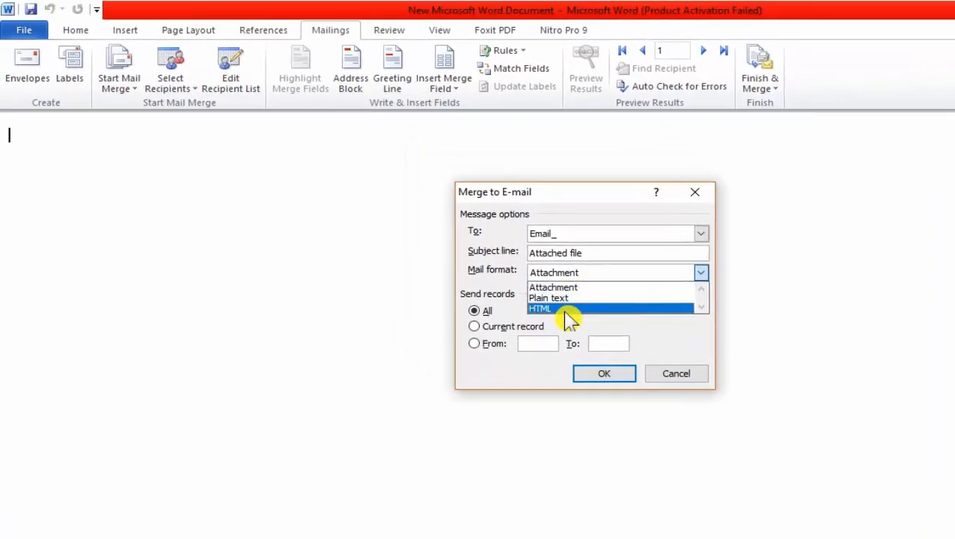
click(564, 308)
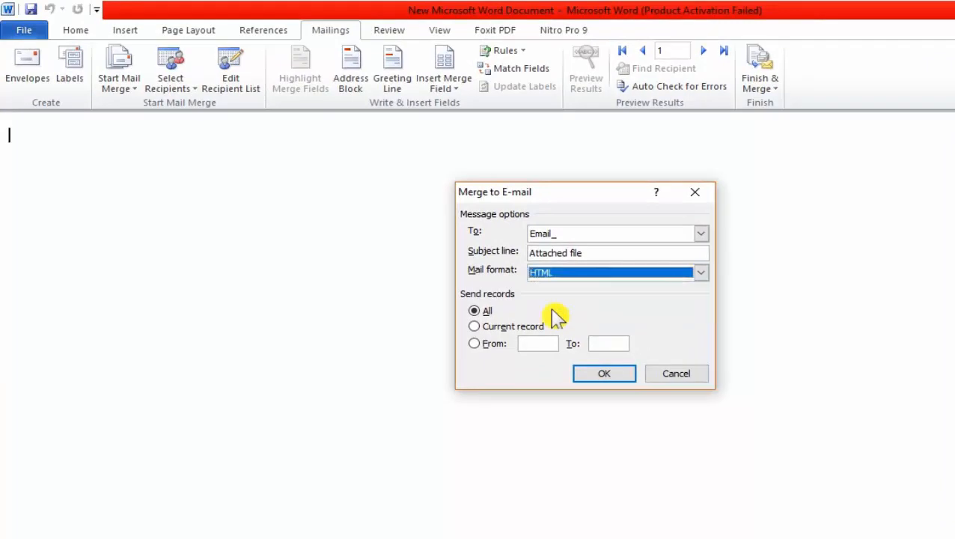
key(Return)
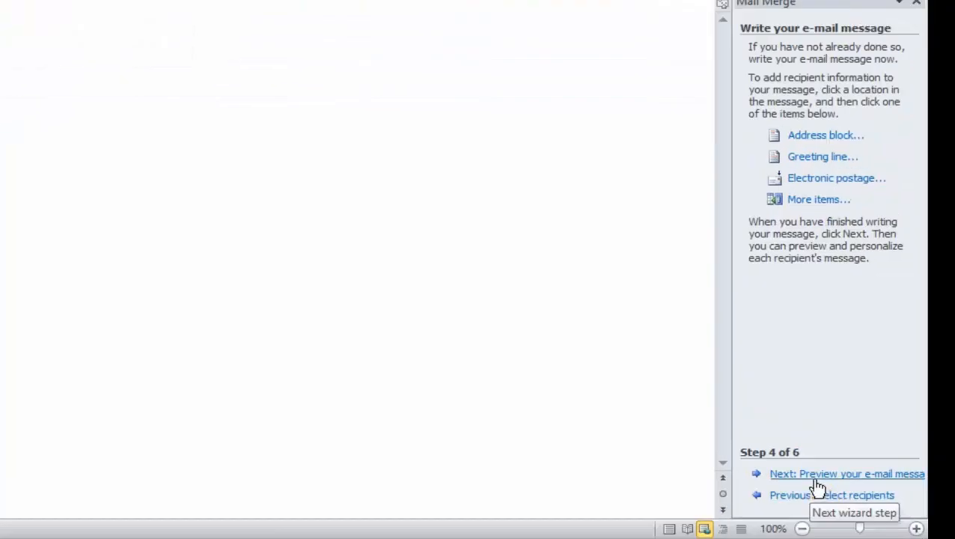
Look through the merge wizard stages from selecting recipients to completing the merge, and return to writing the e-mail message.
click(818, 479)
click(818, 478)
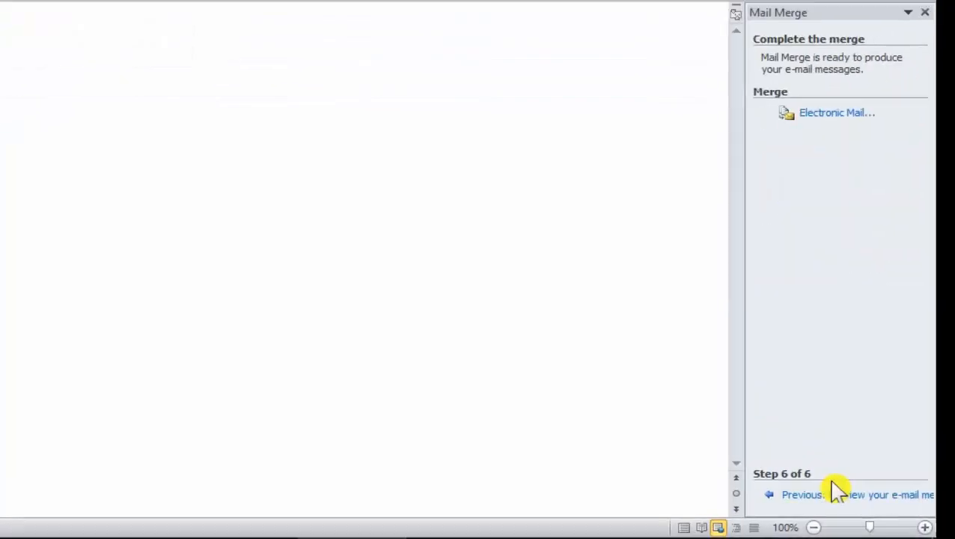
click(810, 496)
click(810, 496)
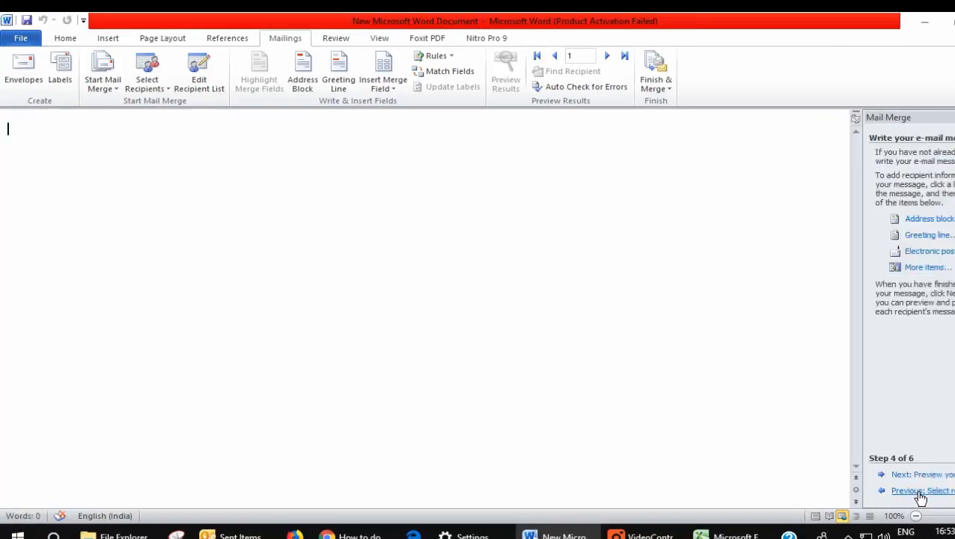
click(919, 493)
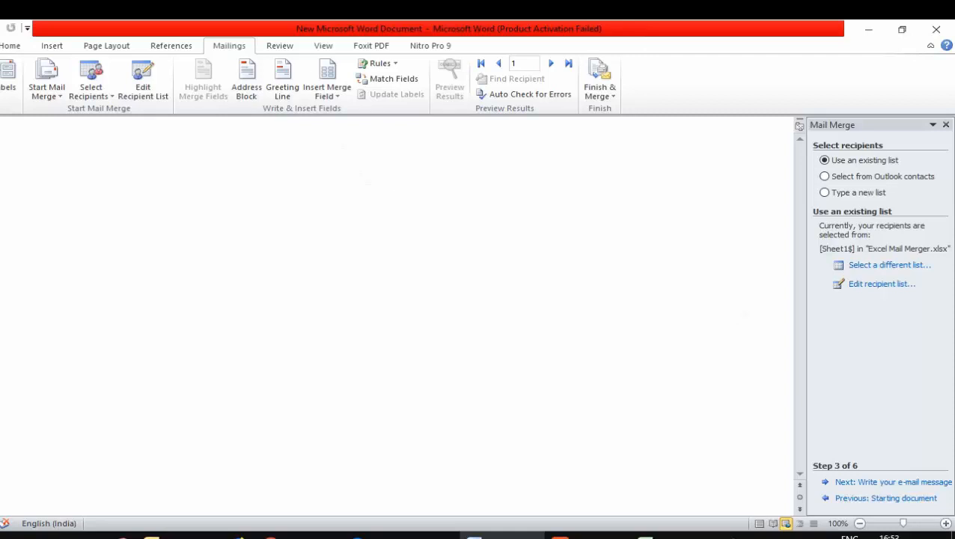
click(894, 483)
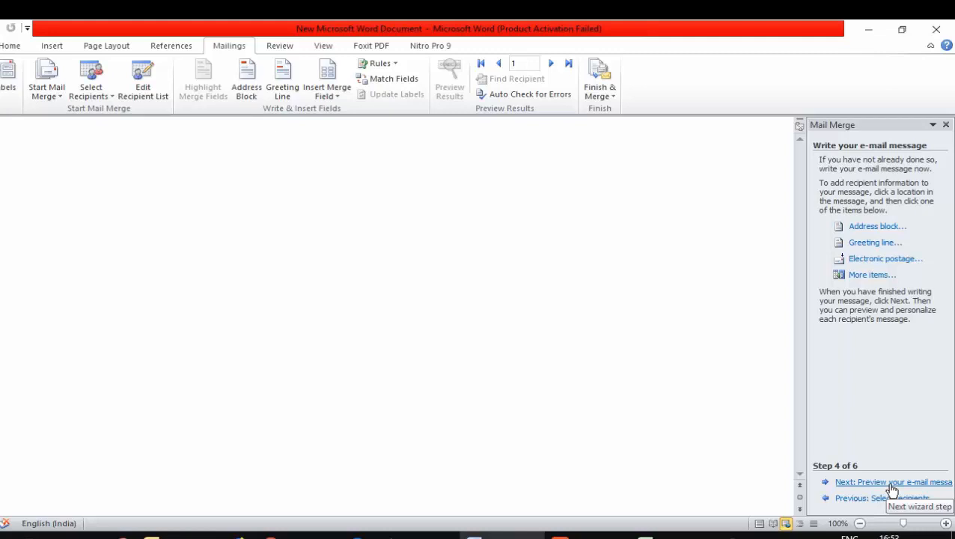
click(891, 485)
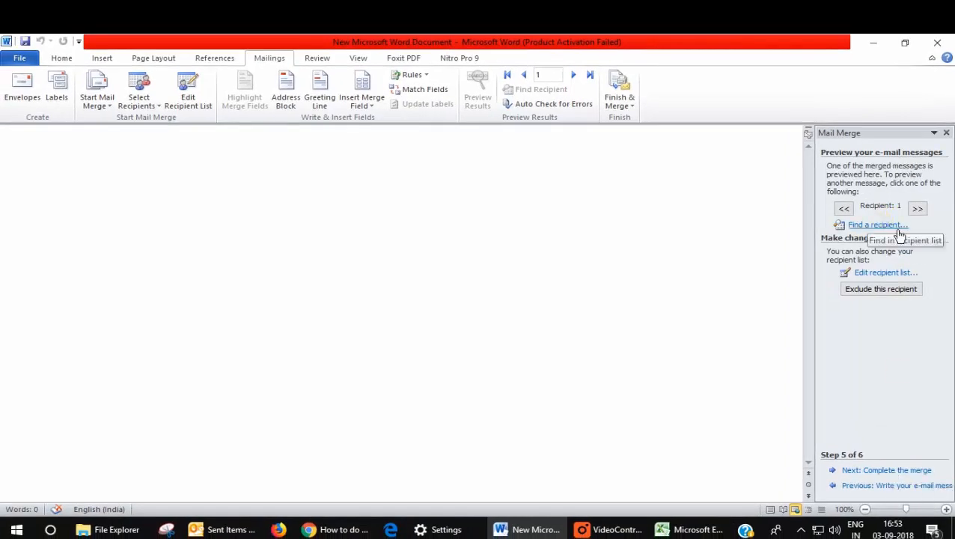
click(877, 472)
click(867, 486)
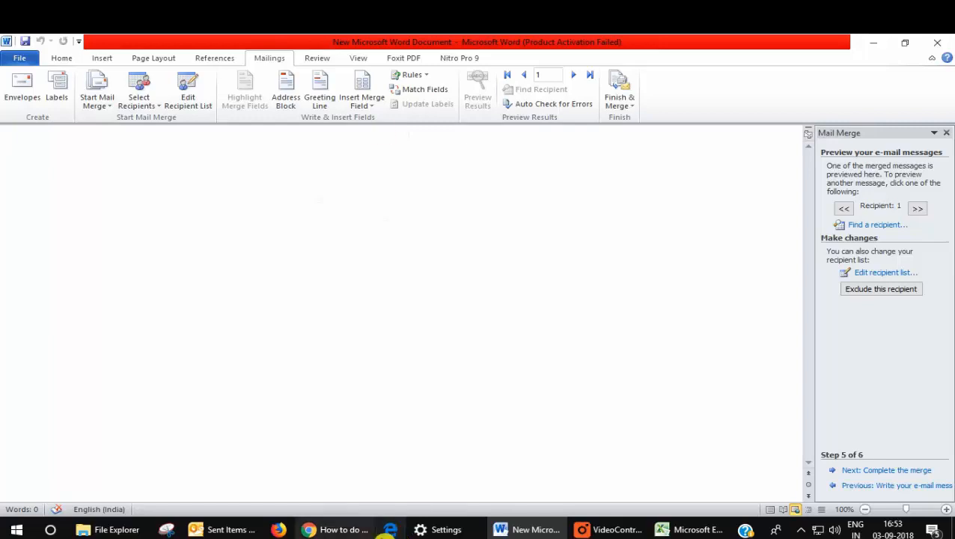
click(864, 472)
click(872, 487)
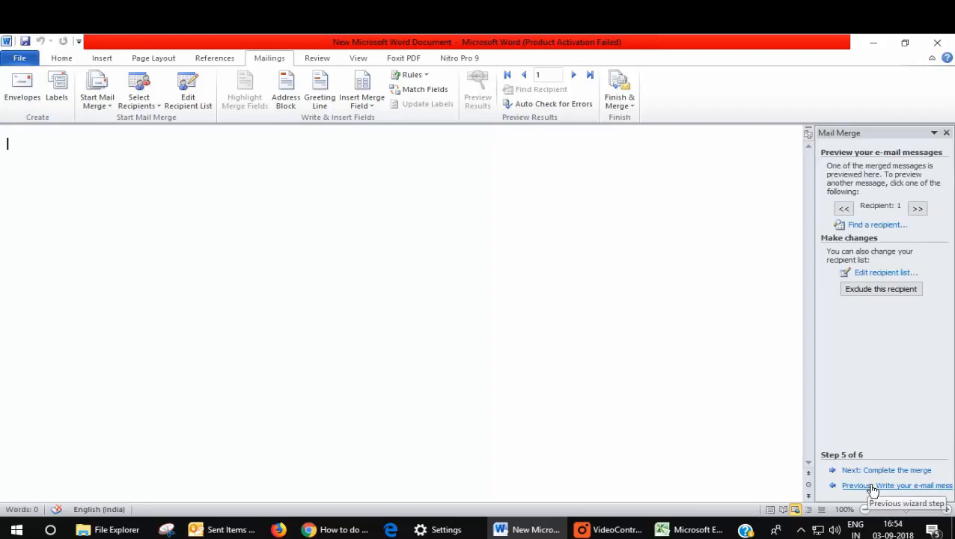
click(871, 489)
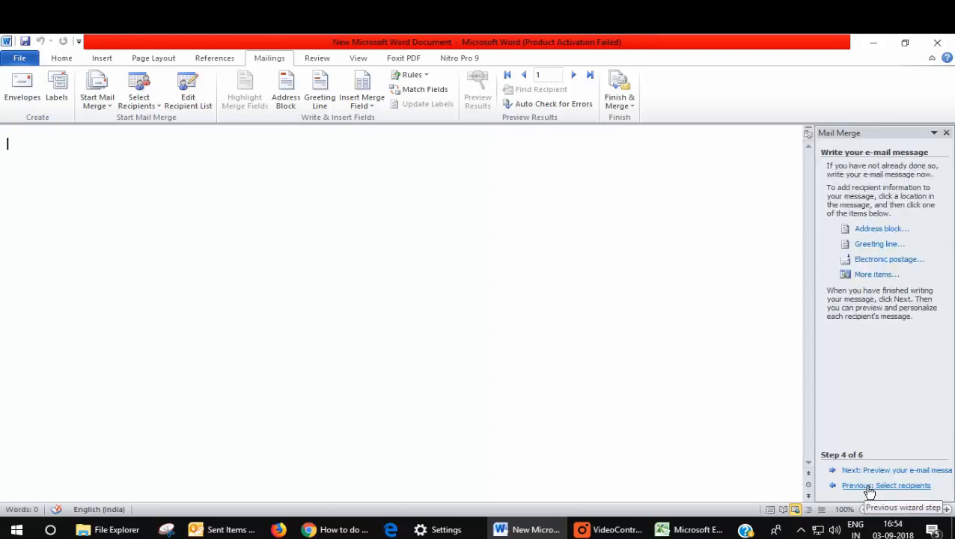
Examine the address block options without inserting one, and insert a greeting line with the default "Dear" format.
click(870, 232)
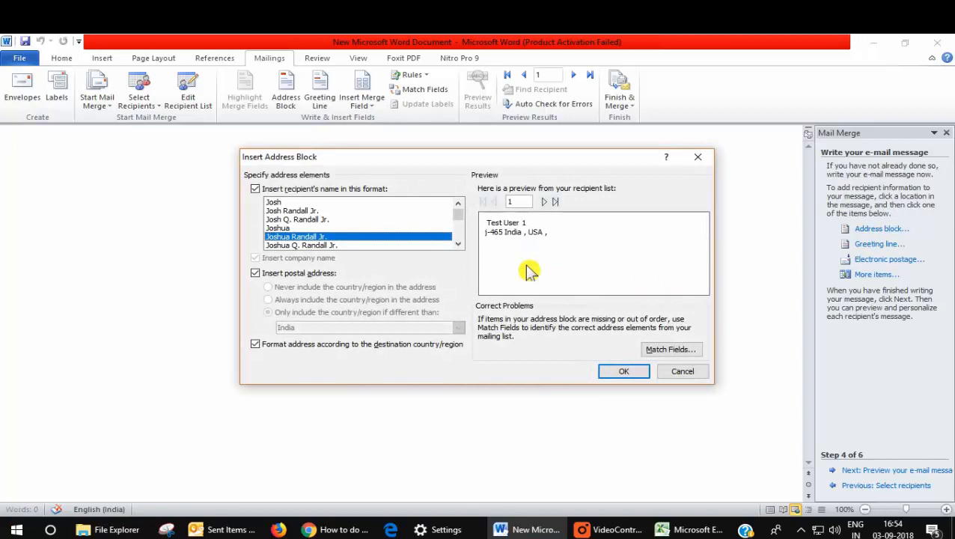
click(685, 372)
click(874, 245)
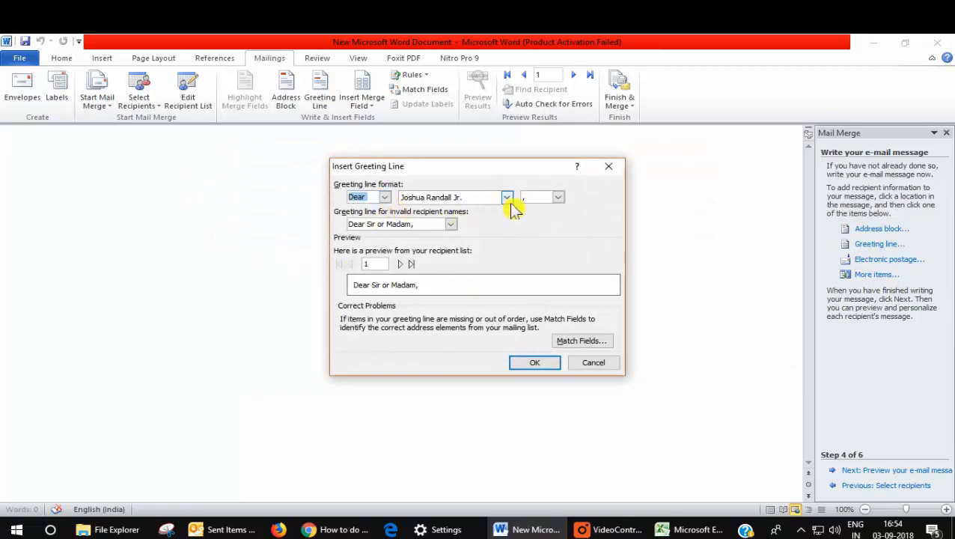
click(508, 198)
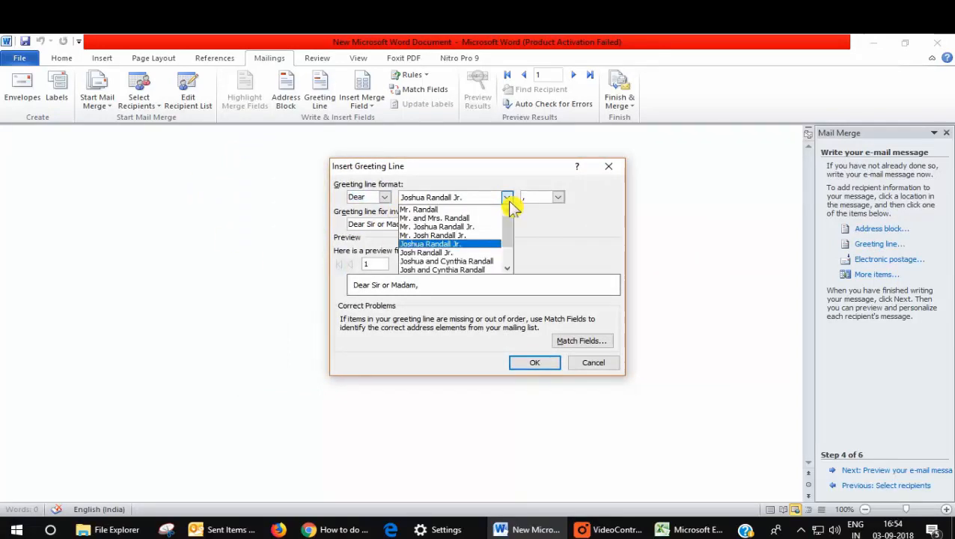
click(508, 199)
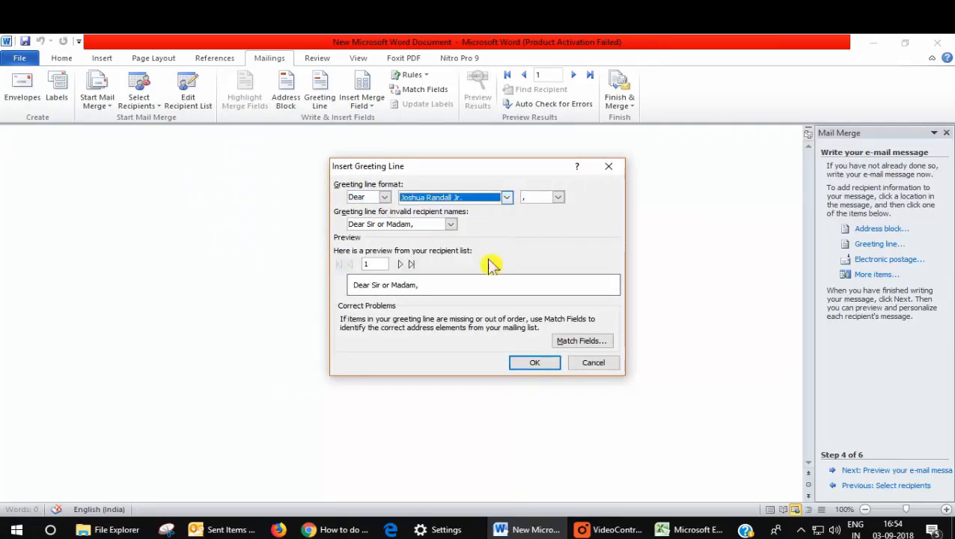
click(536, 364)
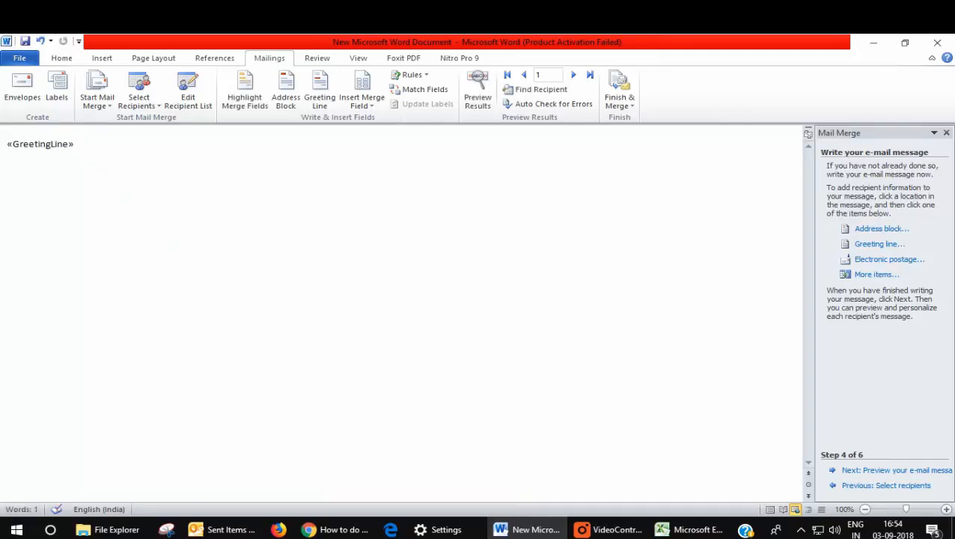
Replace the greeting line with "Dear" and the Name merge field, and write "Please find the attached file ." with the closing "Regards,".
click(8, 144)
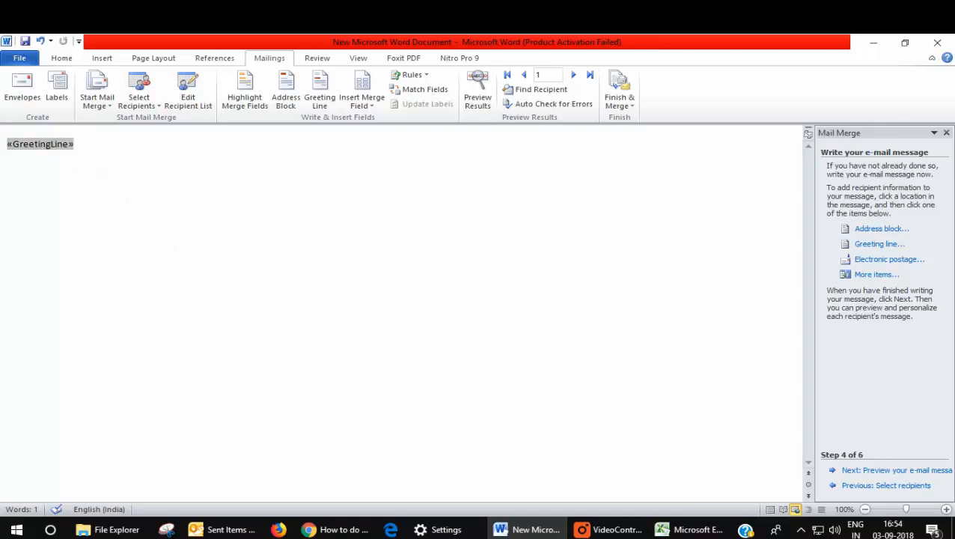
key(shift+End)
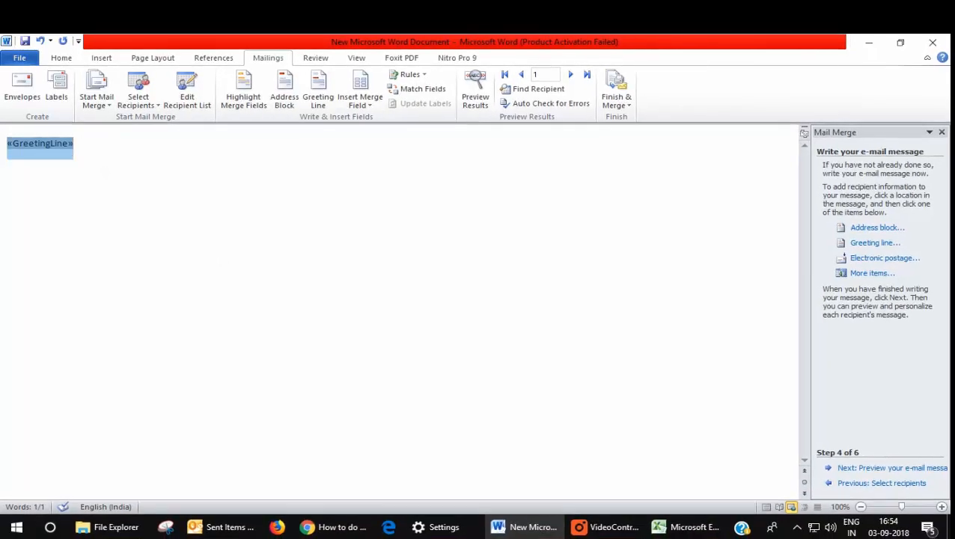
text(Dear)
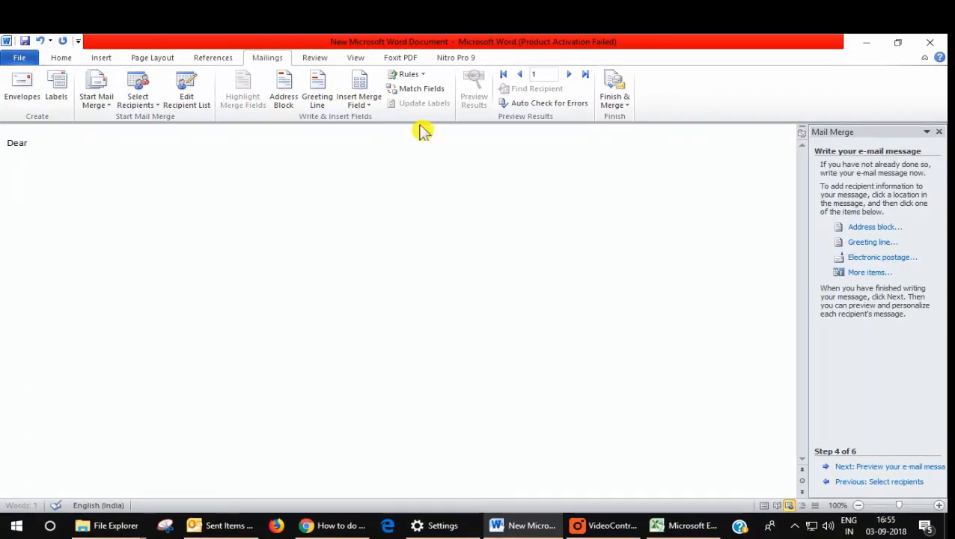
click(368, 108)
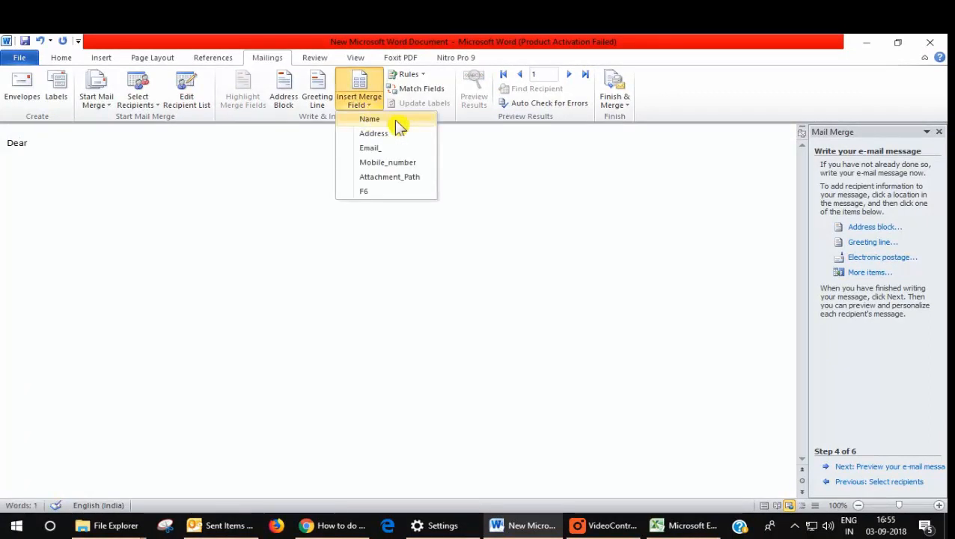
click(390, 122)
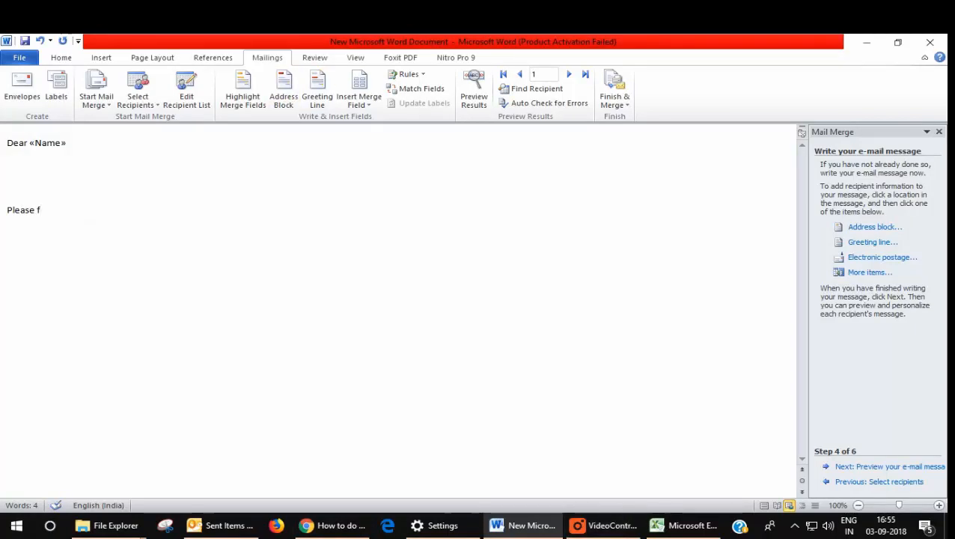
text(he attached)
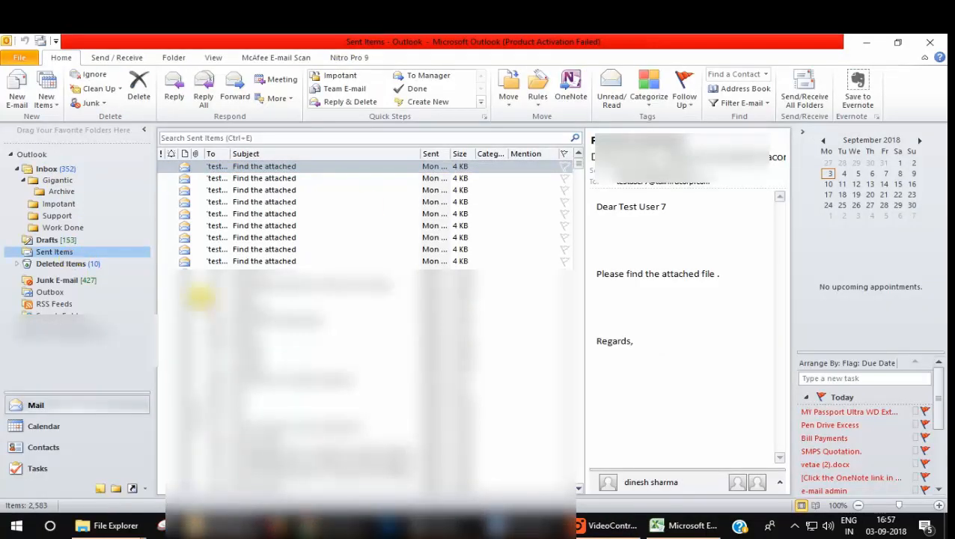
Switch from Outlook's sent items back to the Word message and try to ignore the grammar flag on "file ." once.
click(867, 43)
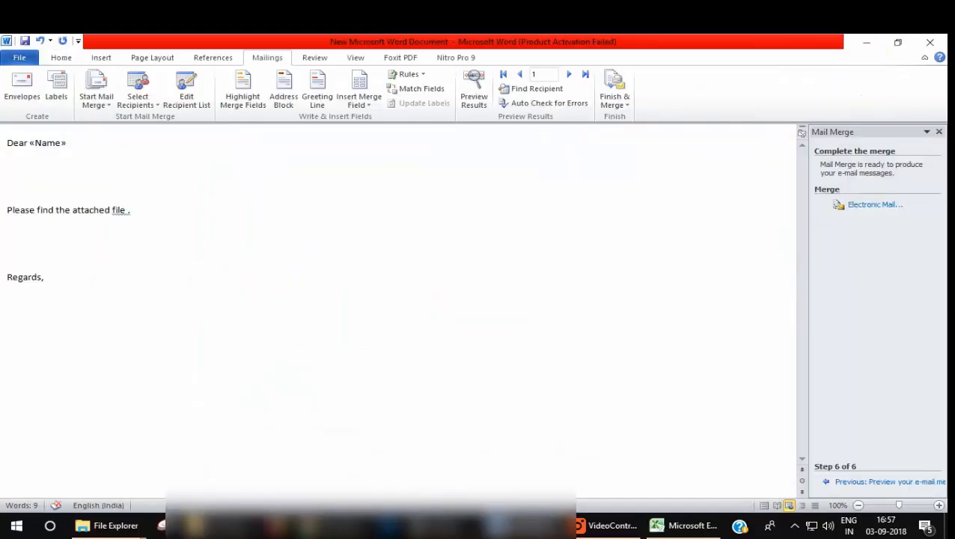
right_click(123, 213)
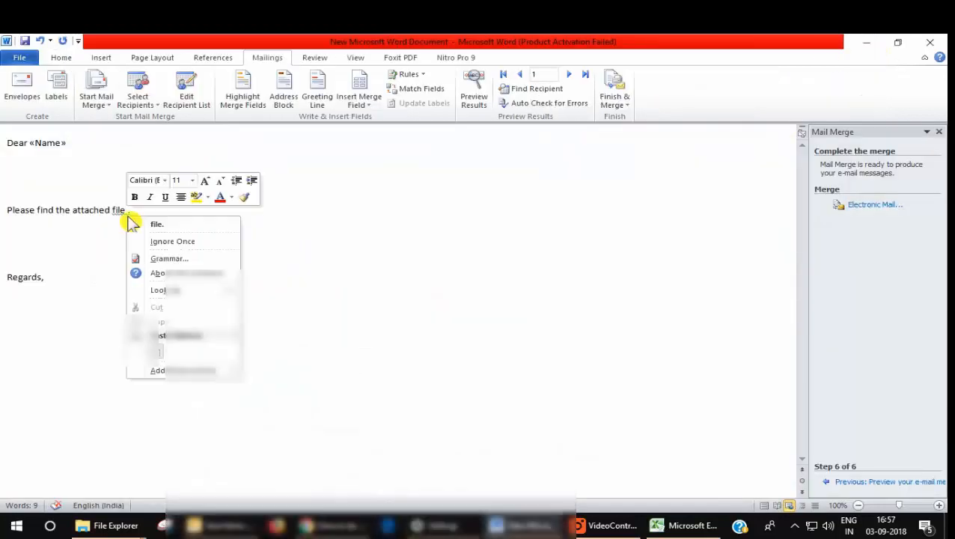
click(181, 243)
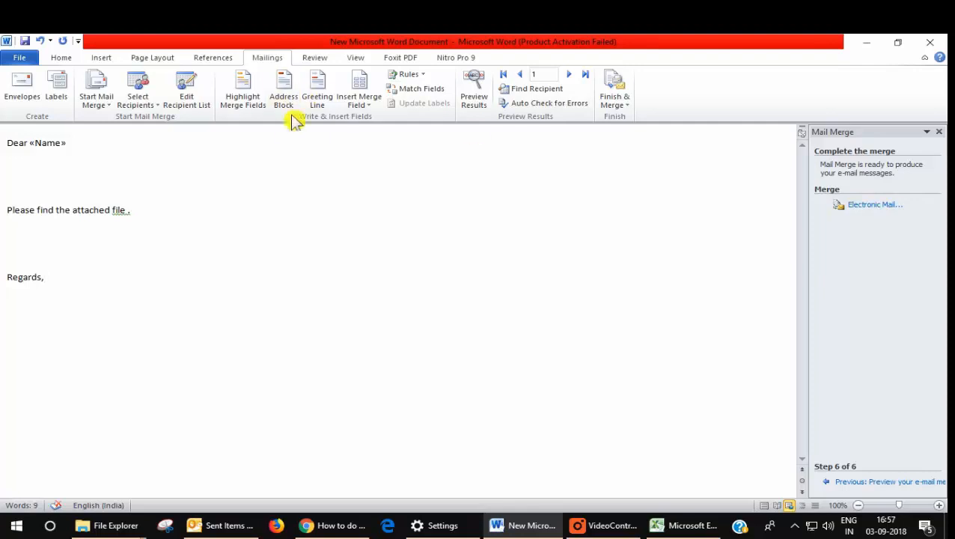
Merge to e-mail for all records, with the Email field as recipient, subject "Find the attached" and HTML mail format.
click(626, 113)
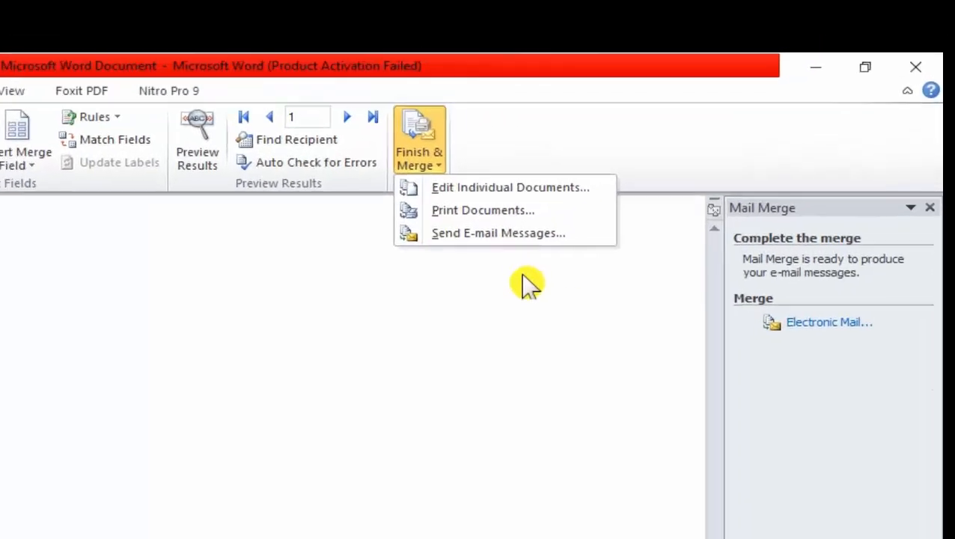
click(817, 323)
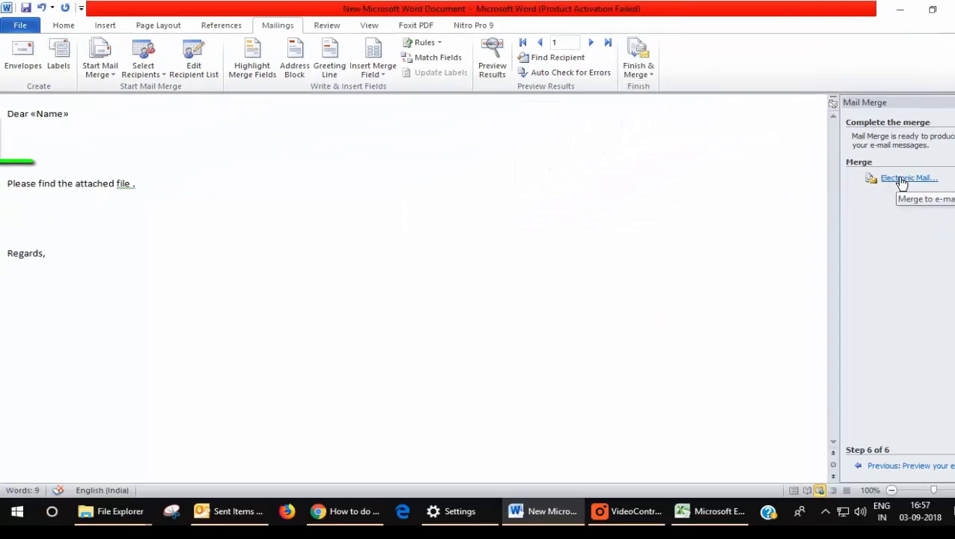
click(902, 180)
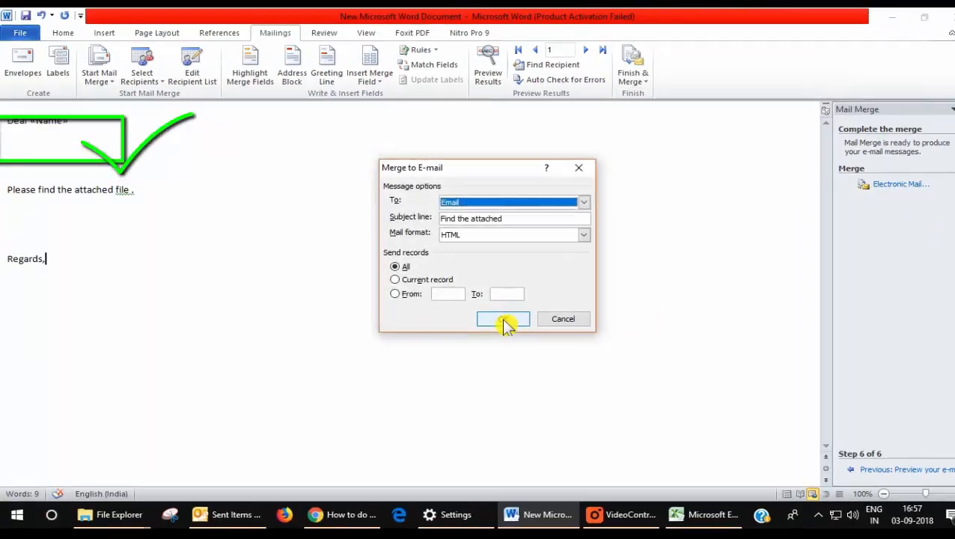
click(508, 315)
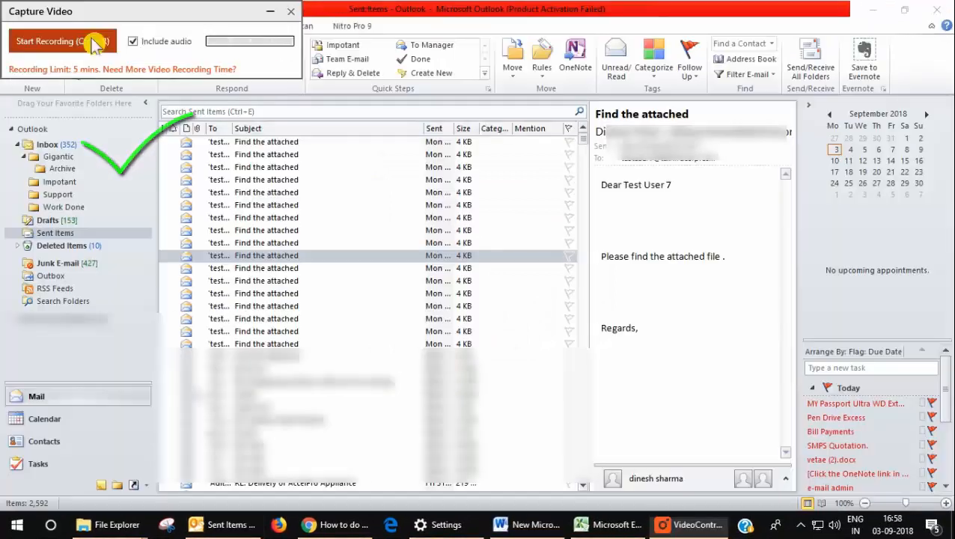
click(95, 45)
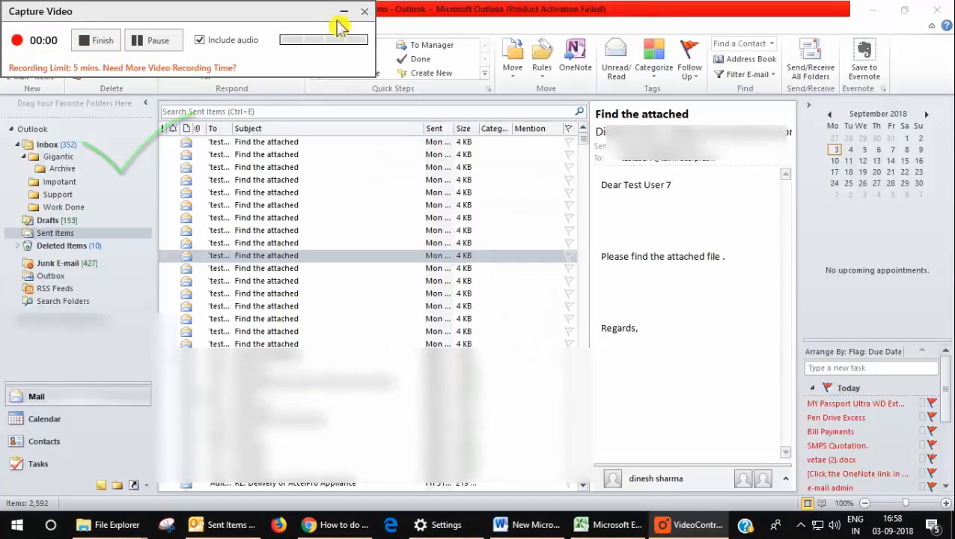
click(343, 13)
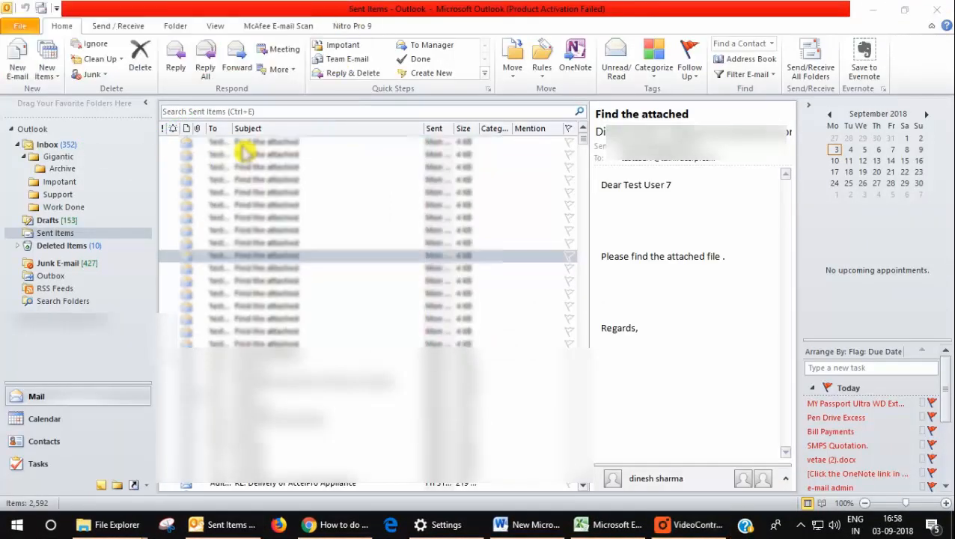
Check the Inbox and Sent Items folders in Outlook and examine the sent "Find the attached" messages and their personalized greetings.
click(48, 146)
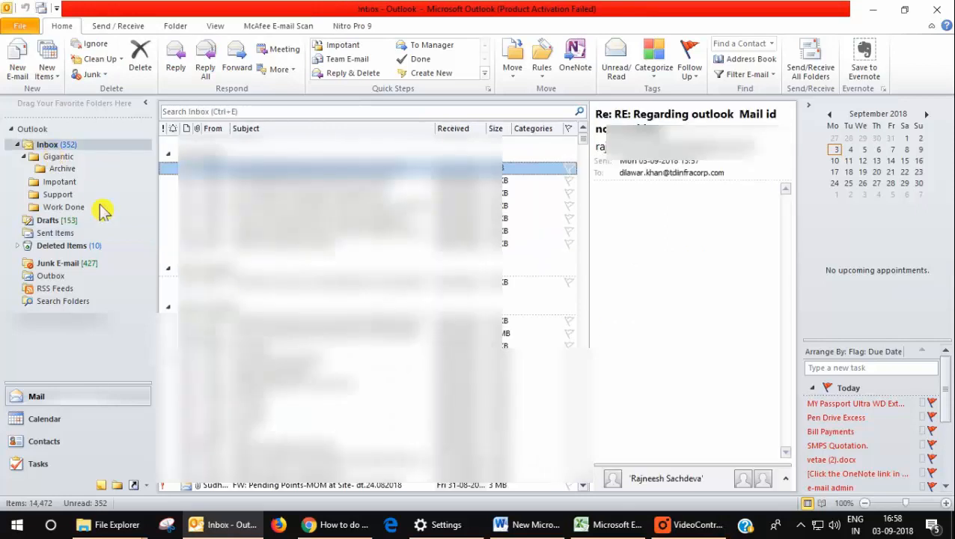
click(60, 233)
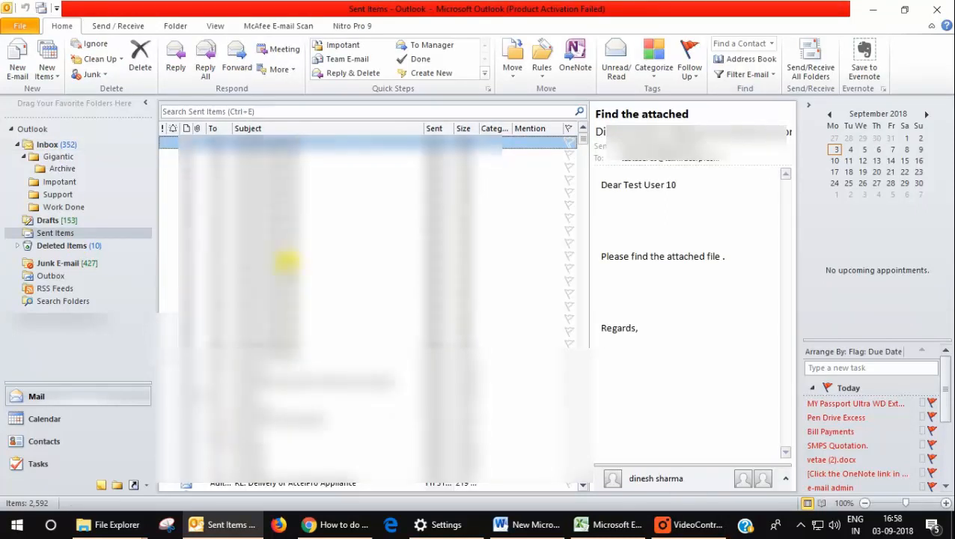
click(206, 167)
click(249, 142)
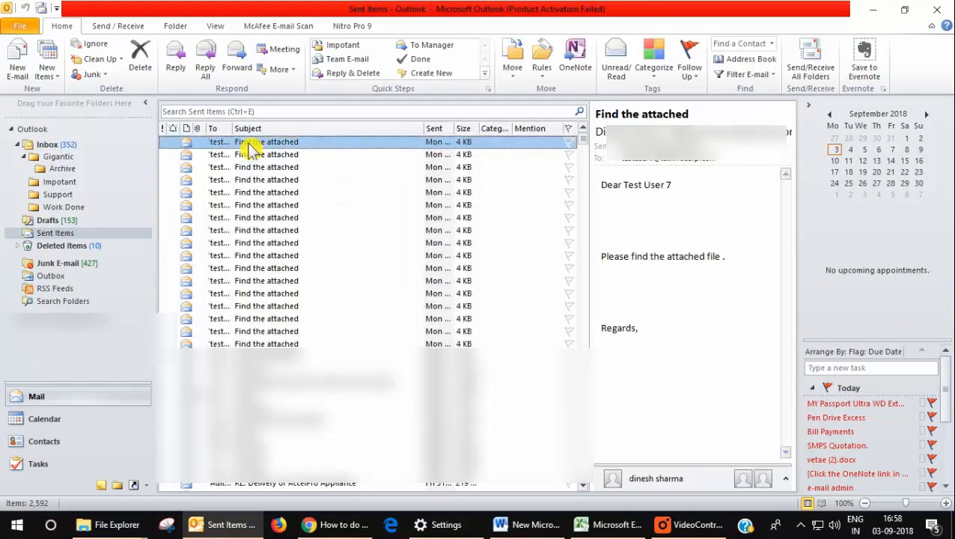
click(293, 365)
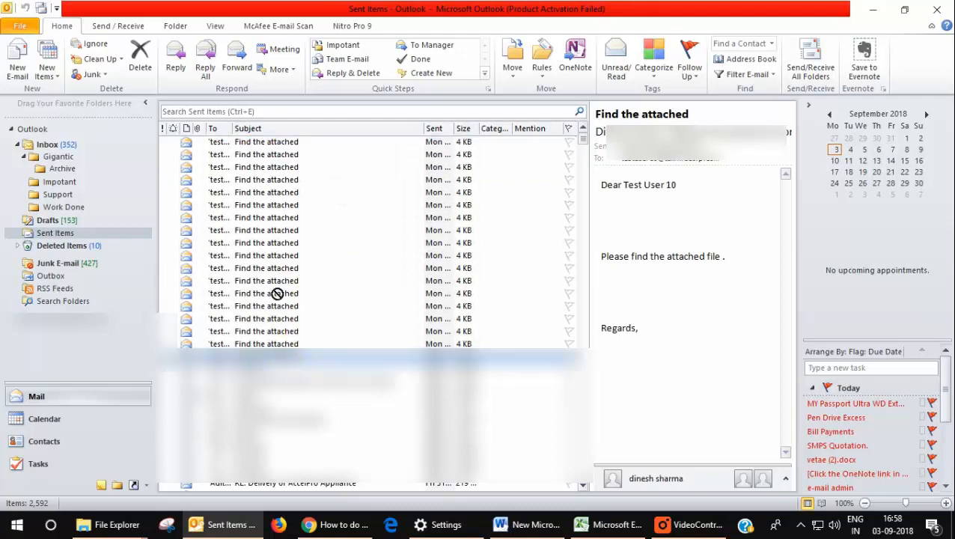